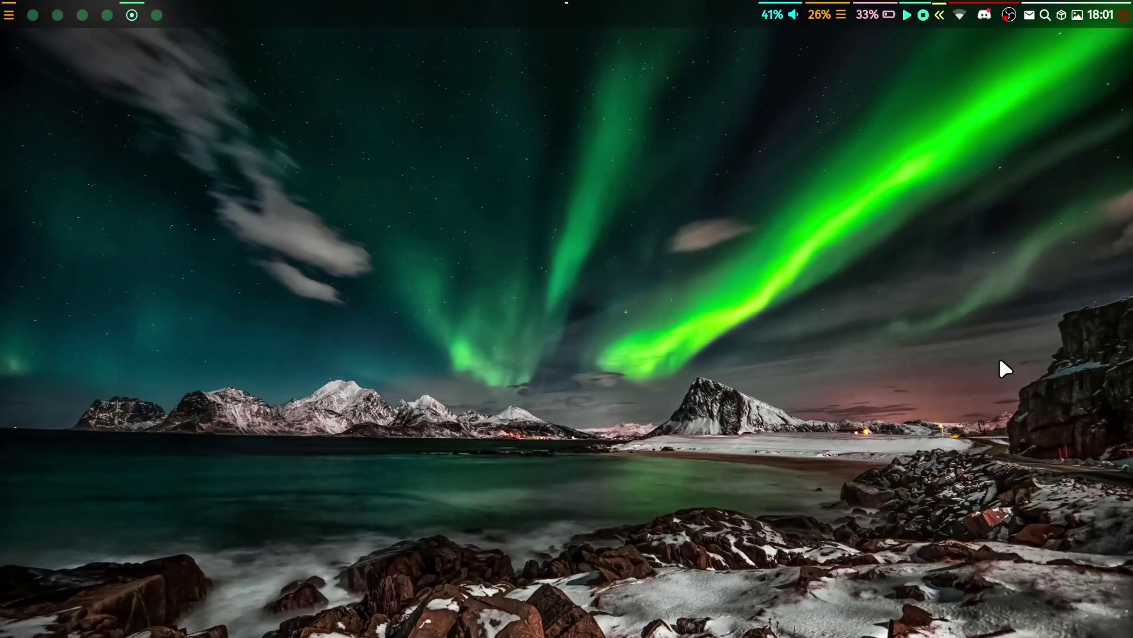
Switch to Firefox and look through the ollama-app repository's README introduction and screenshots.
key(super+2)
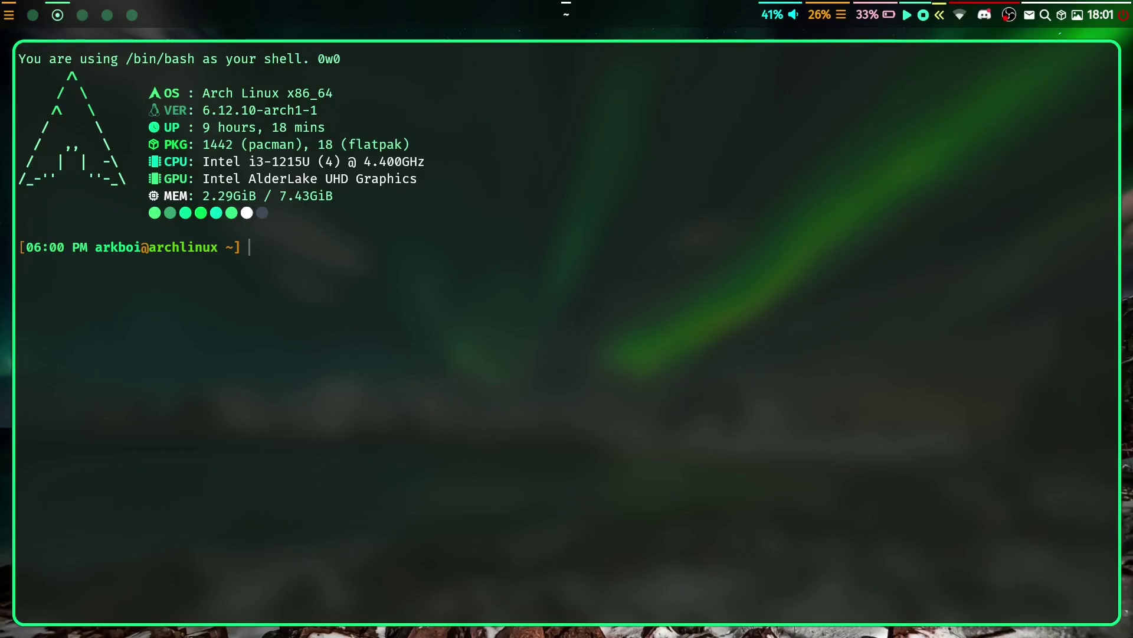
key(super+1)
scroll(168, 376, up, 10)
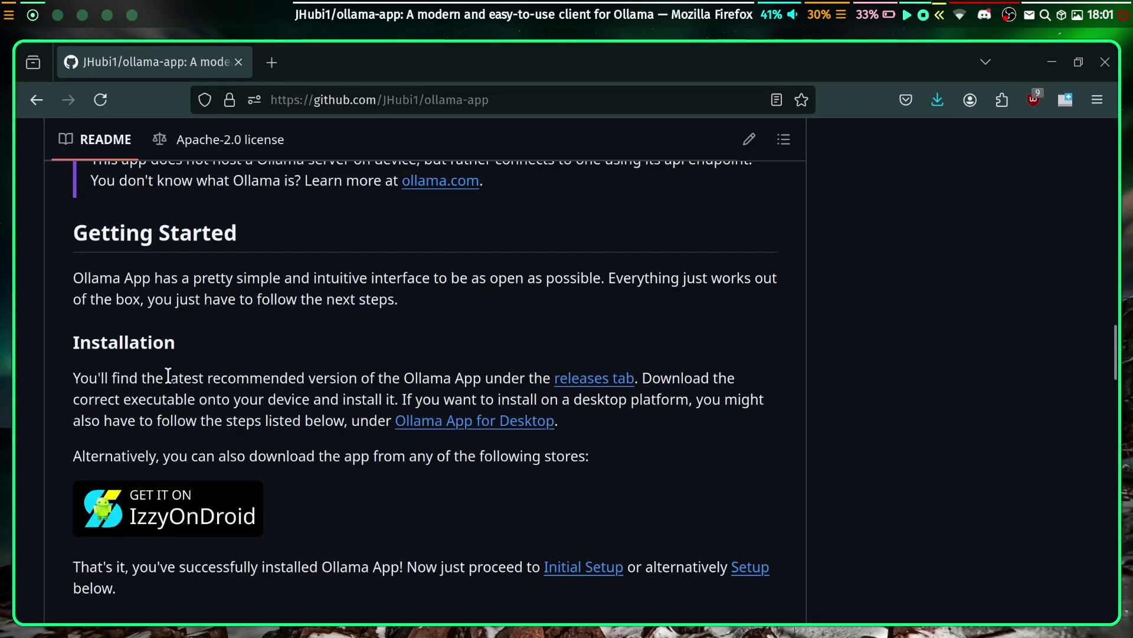
scroll(168, 376, up, 10)
scroll(223, 372, down, 5)
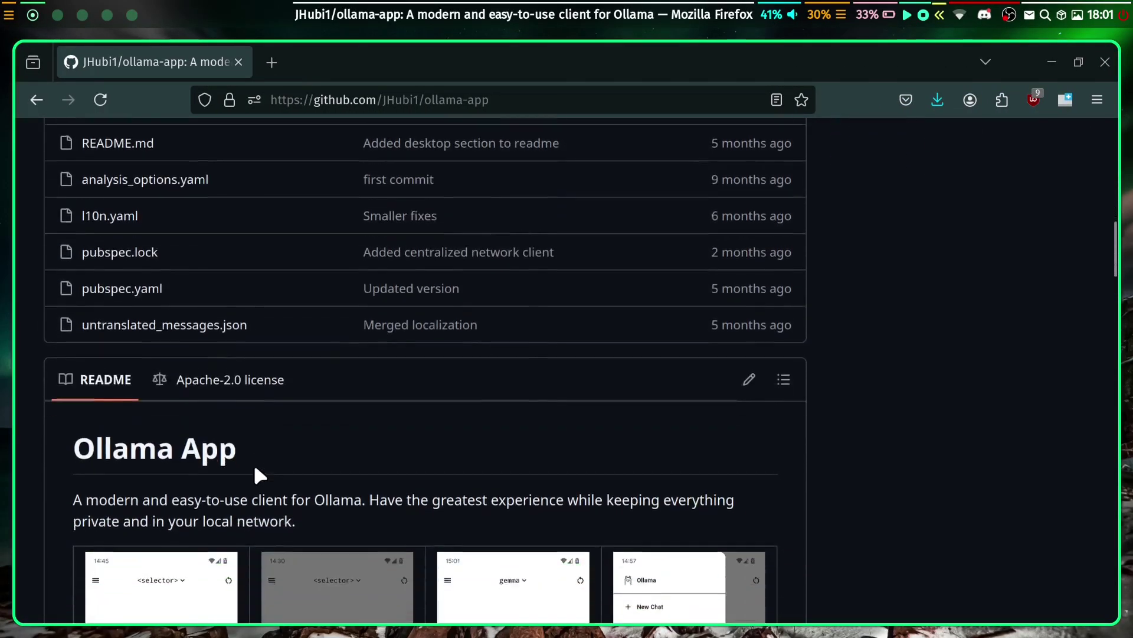
scroll(255, 468, down, 4)
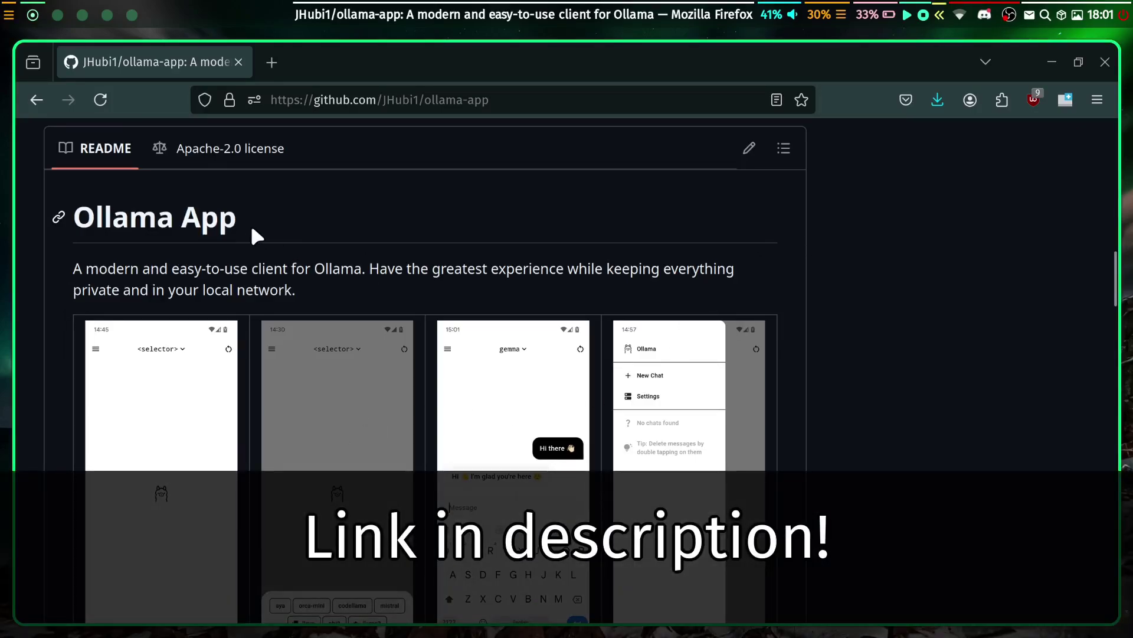
Switch to the terminal and start the Ollama server in the background with "ollama start &".
key(super+2)
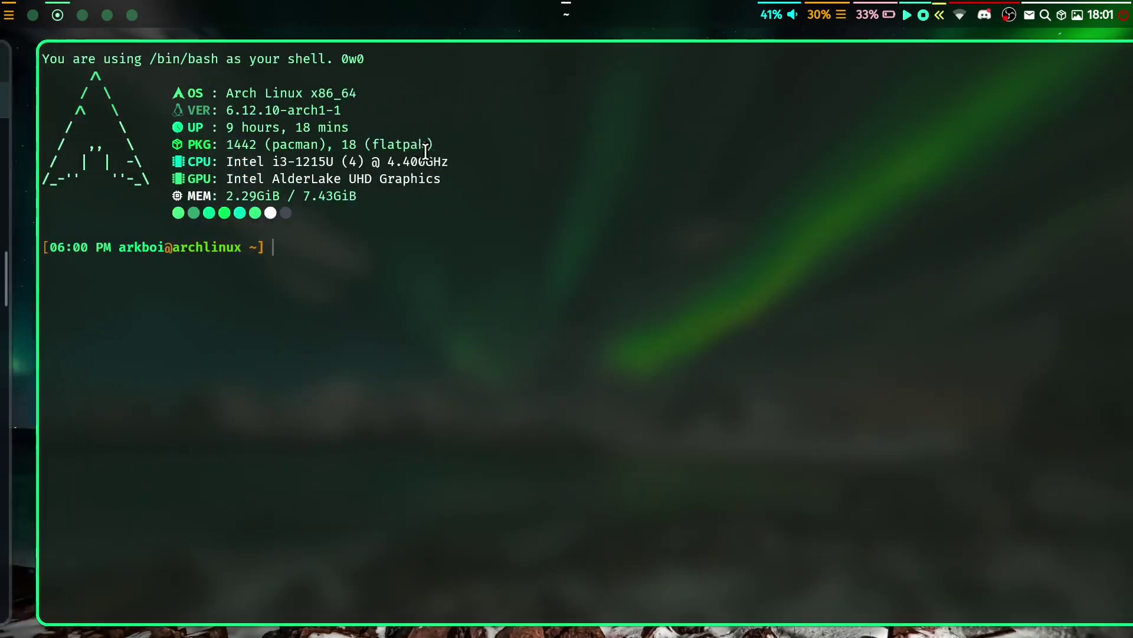
text(ollama s)
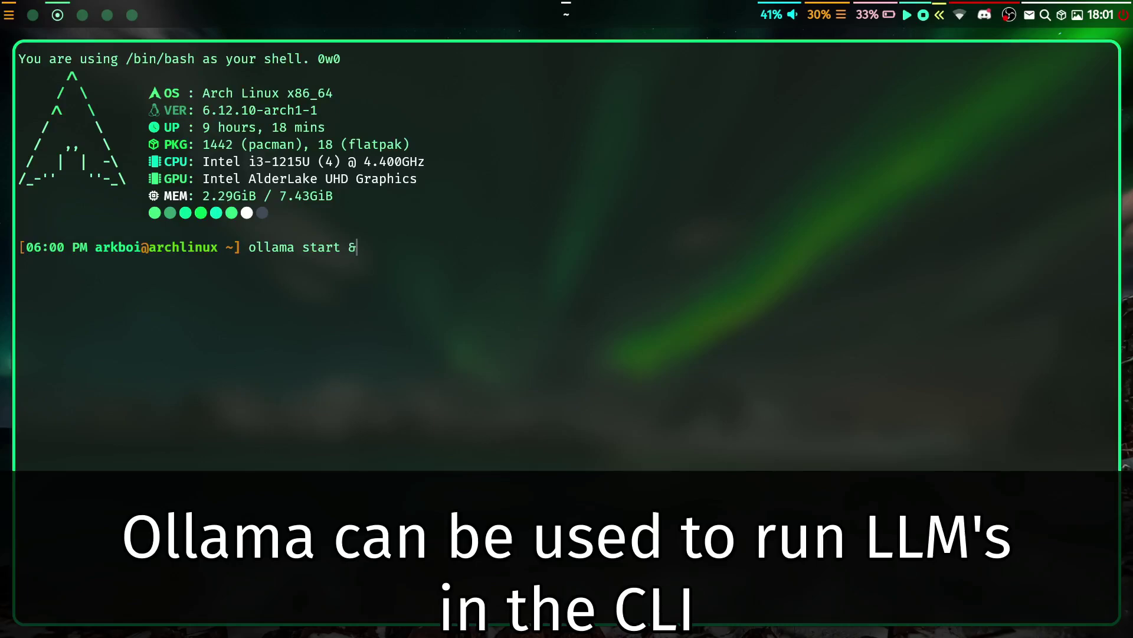
text(tart &)
key(Return)
text(olla)
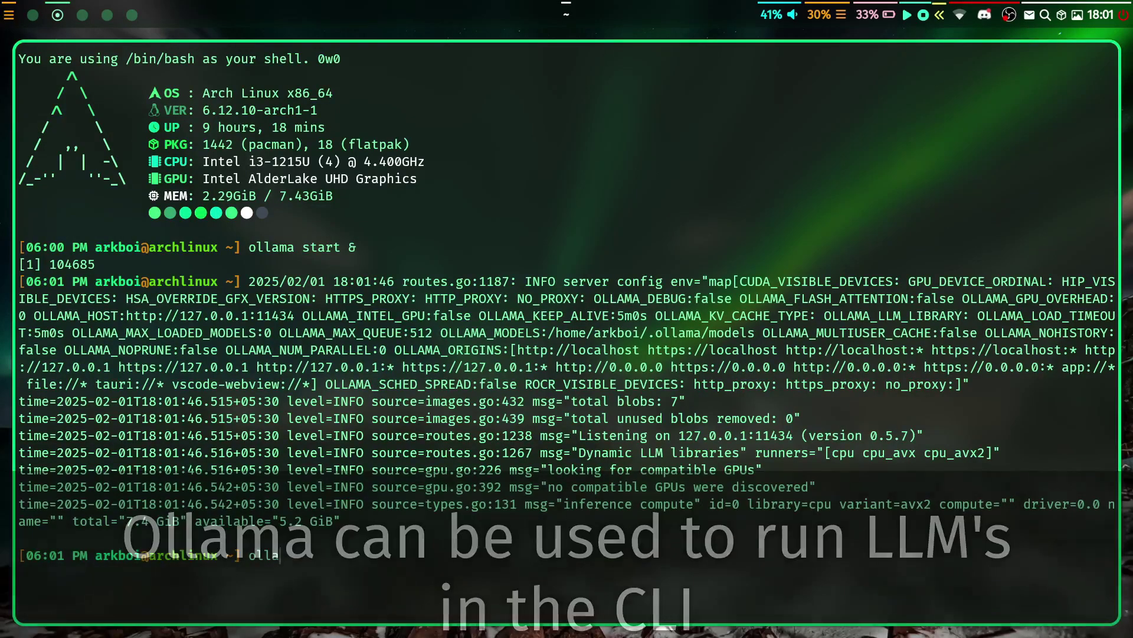
text(ma run de)
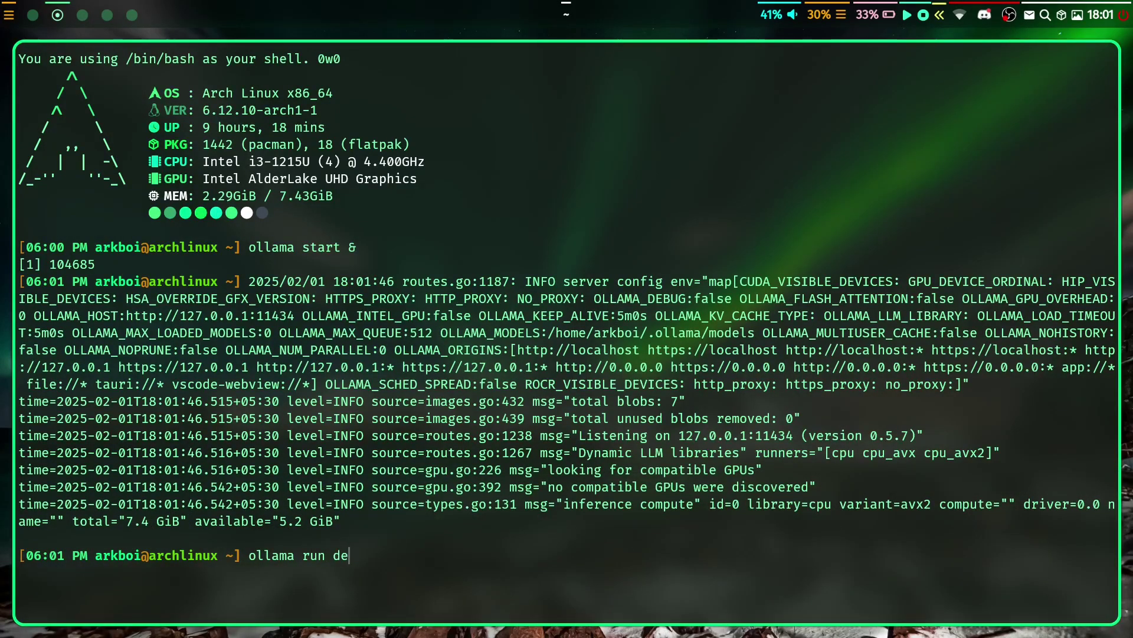
text(epseek)
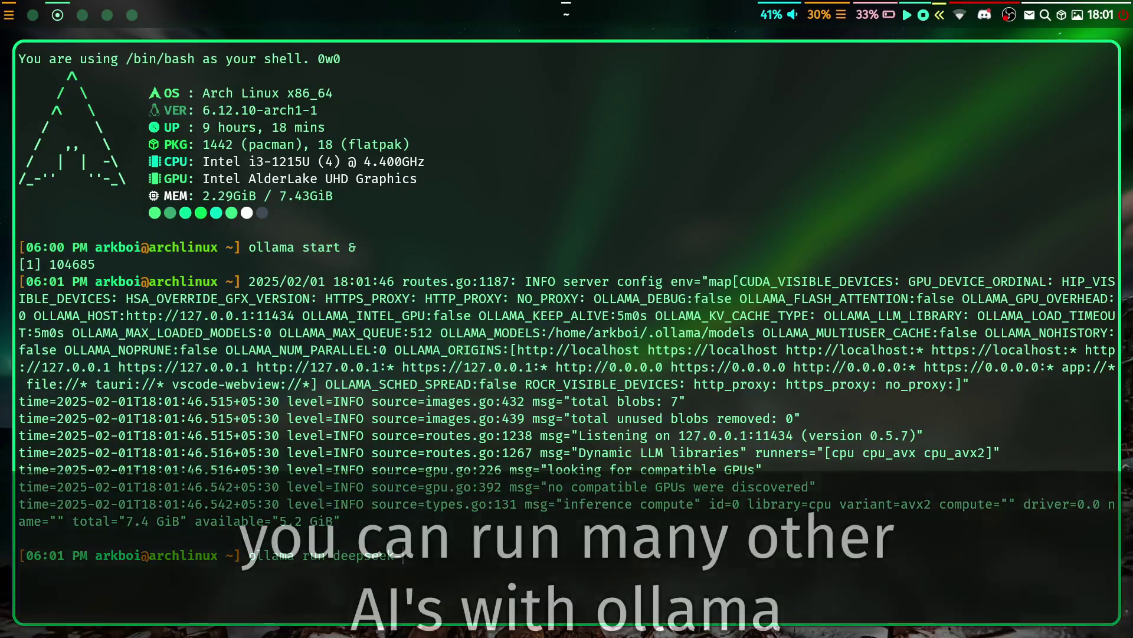
text(-r1)
key(Return)
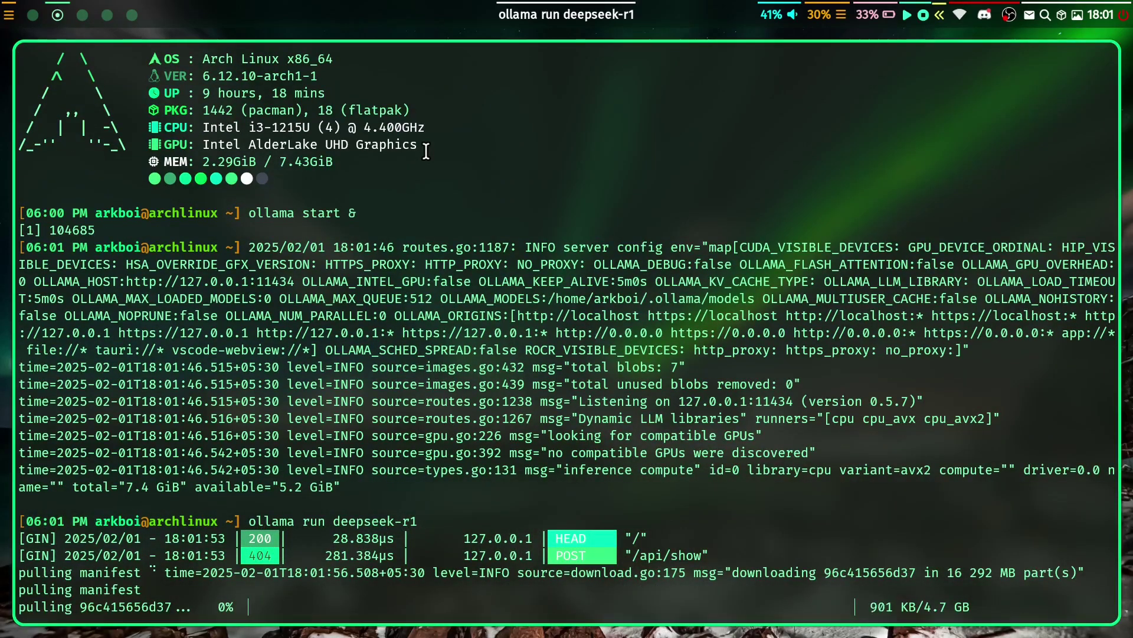
key(ctrl+c)
Run the 8b model with "ollama run deepseek-r1:8b" and clear the terminal output.
key(Up)
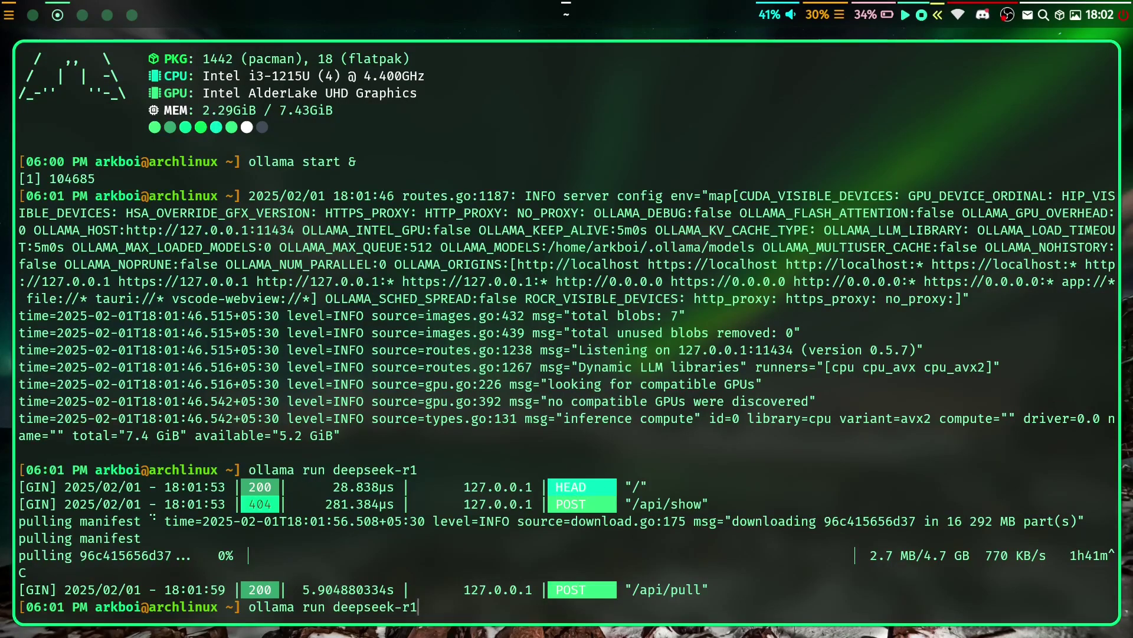
text(:8b)
key(Return)
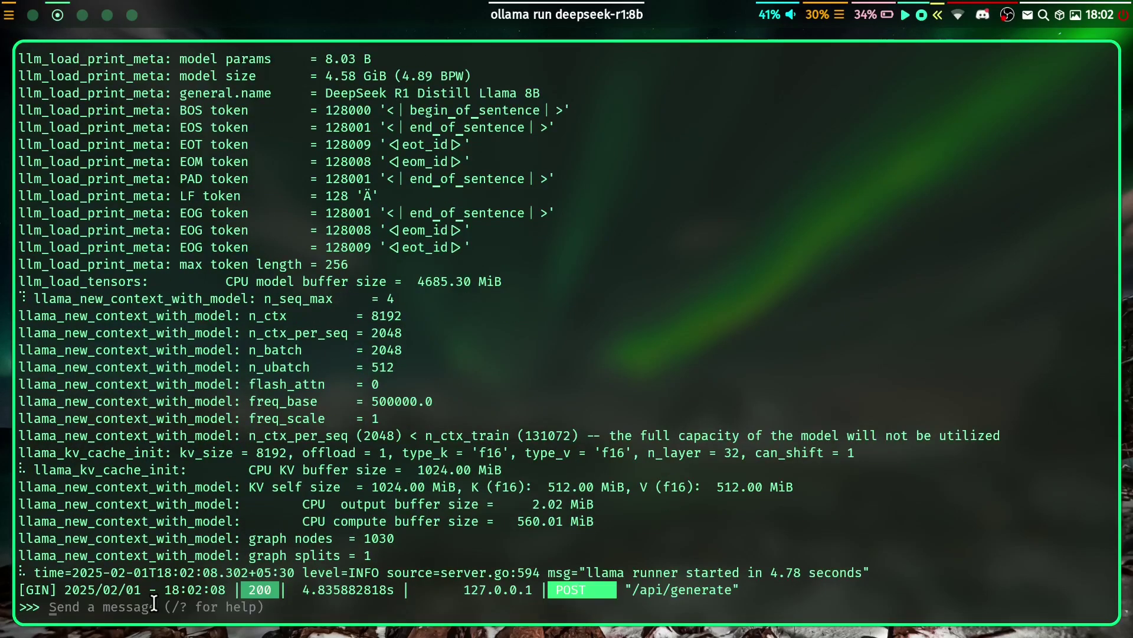
key(ctrl+l)
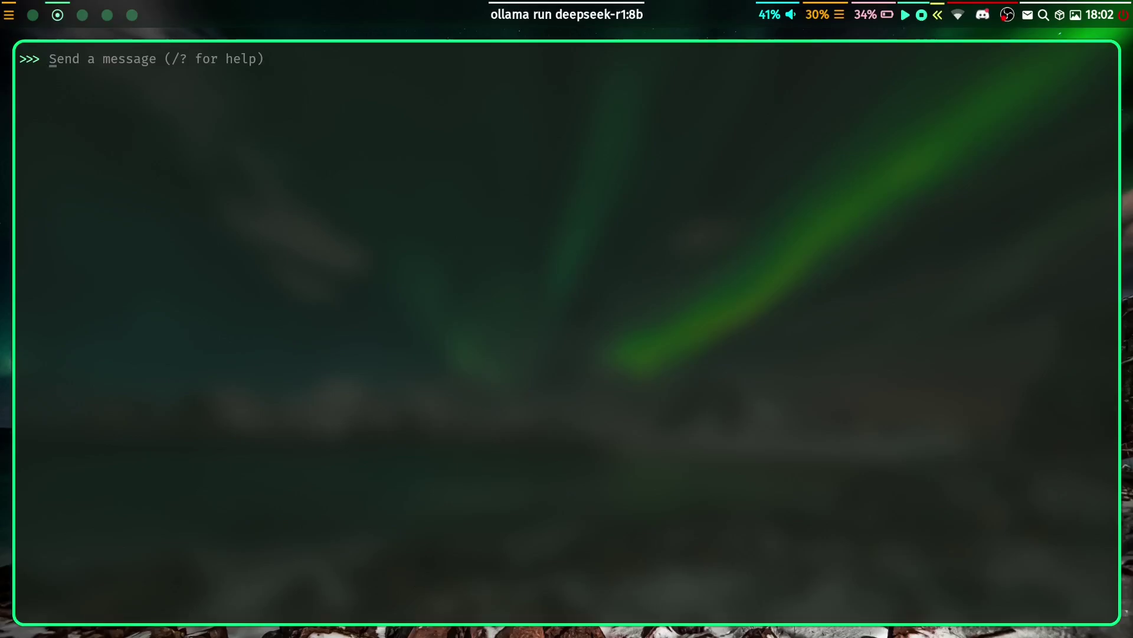
Switch to Firefox and open the latest release, v1.2.0, of the ollama-app repository.
key(super+1)
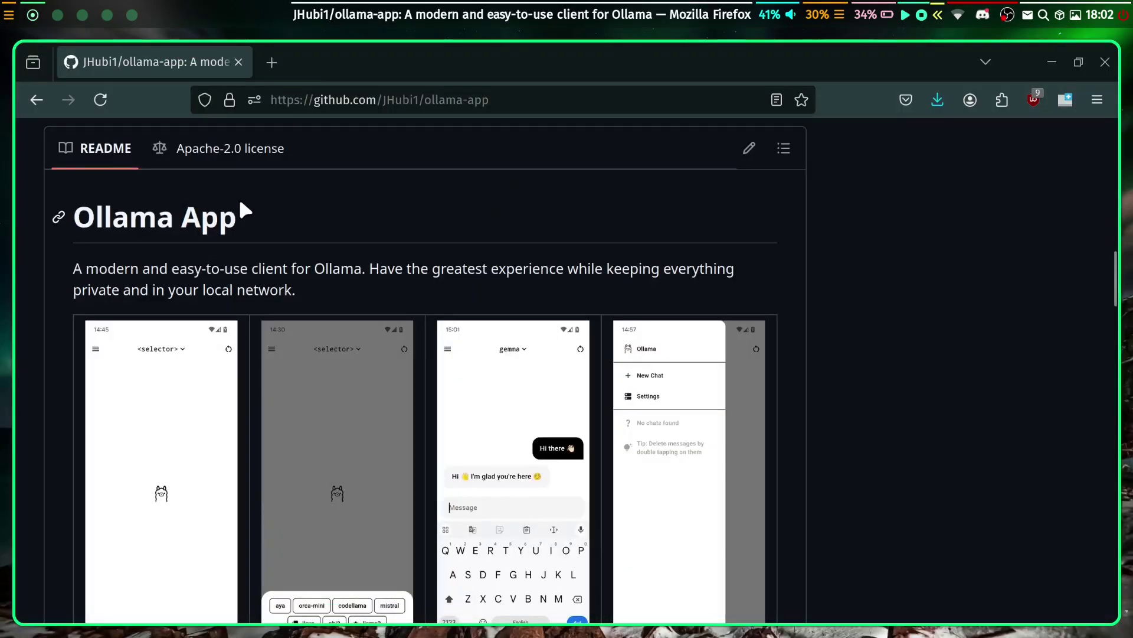
drag(230, 237, 53, 233)
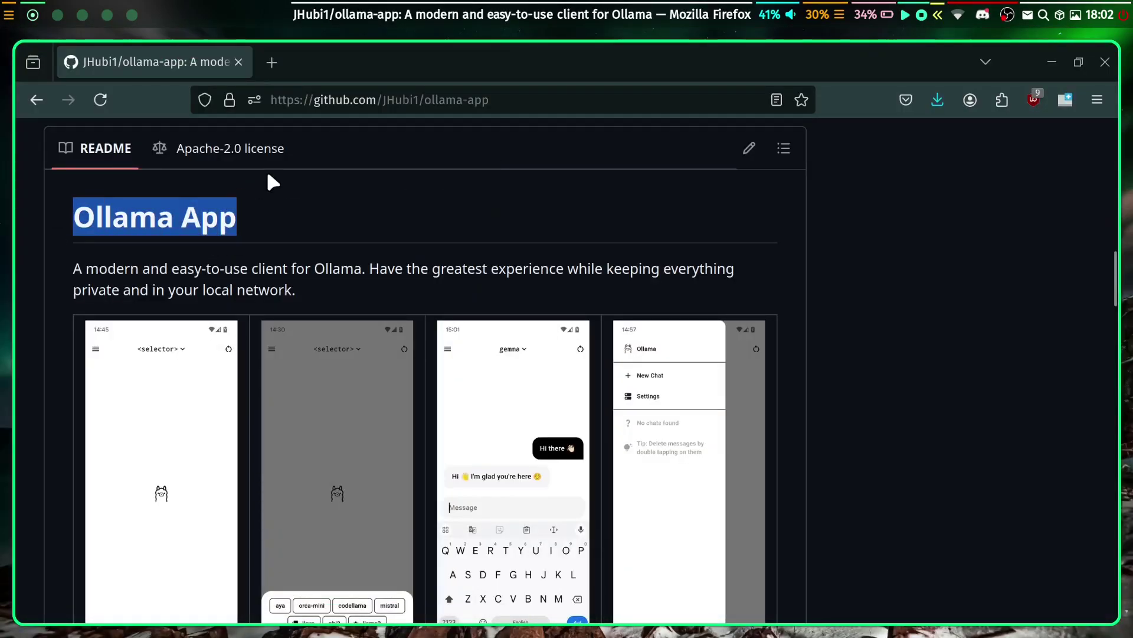
click(295, 188)
scroll(301, 197, down, 12)
scroll(709, 411, up, 15)
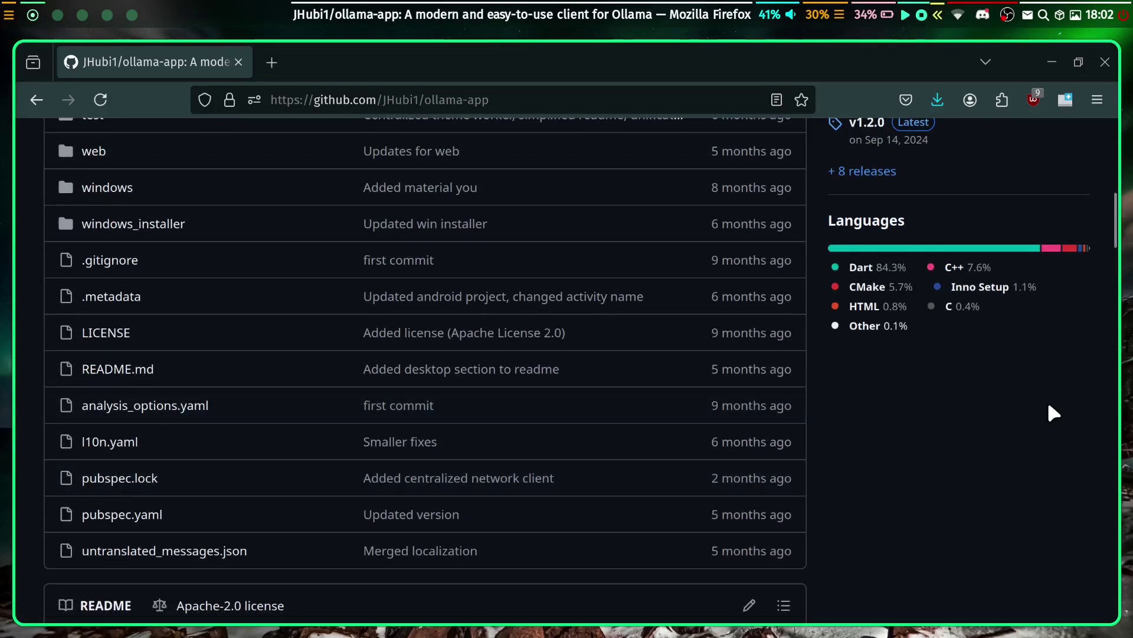
scroll(1057, 463, up, 10)
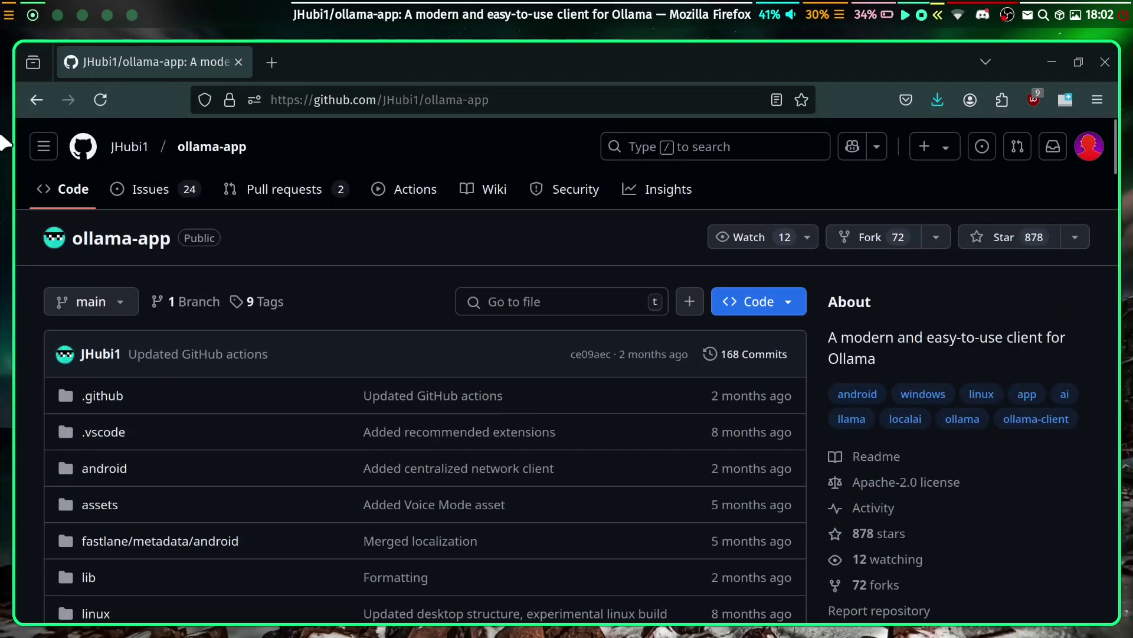
click(559, 101)
click(1062, 500)
scroll(1061, 500, down, 6)
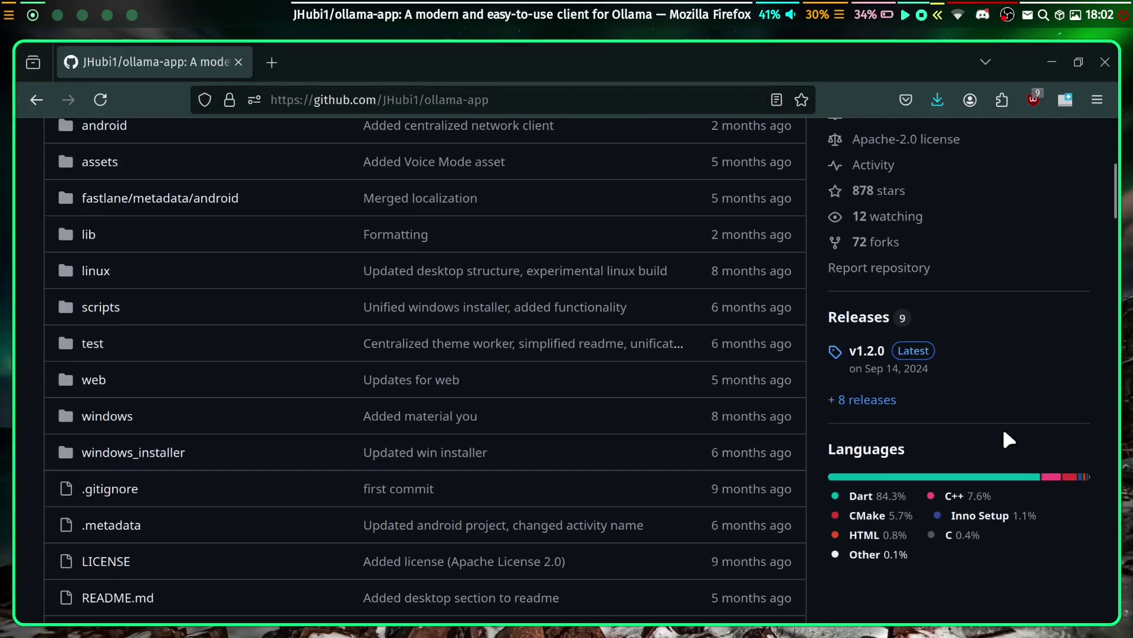
click(880, 354)
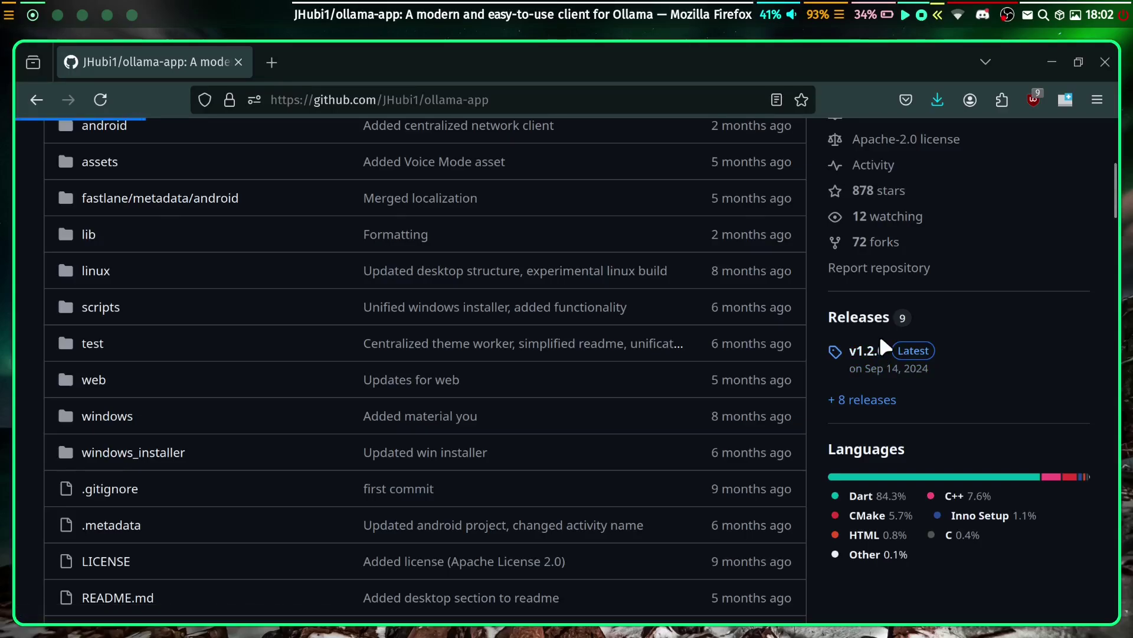
Look through the v1.2.0 release notes down to the downloadable assets.
scroll(374, 298, down, 4)
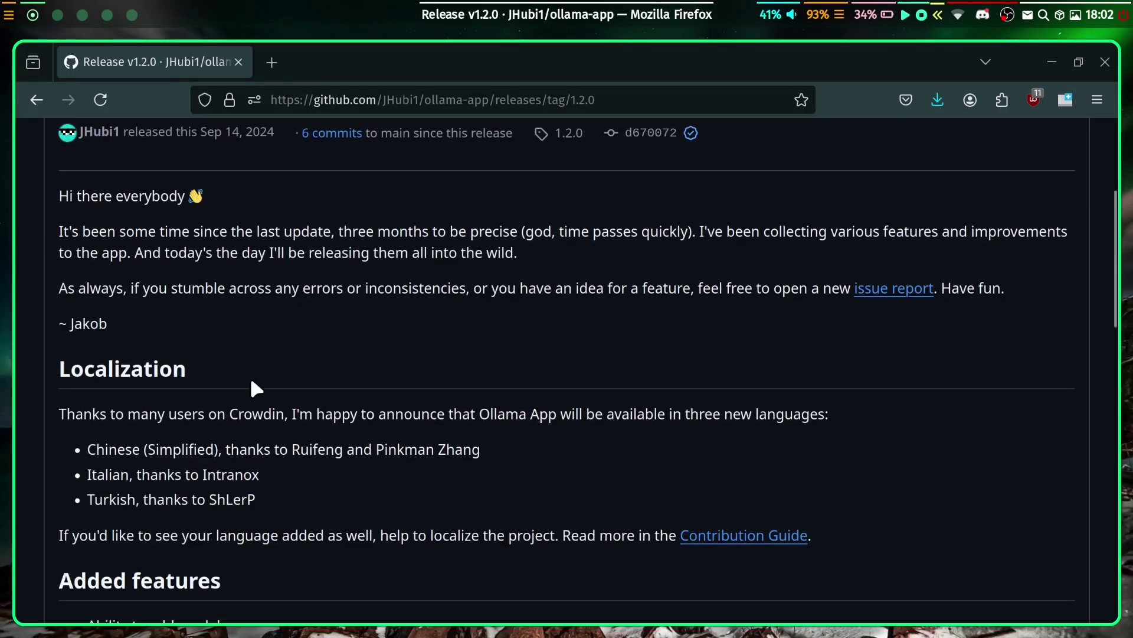
scroll(253, 385, up, 4)
scroll(300, 363, down, 20)
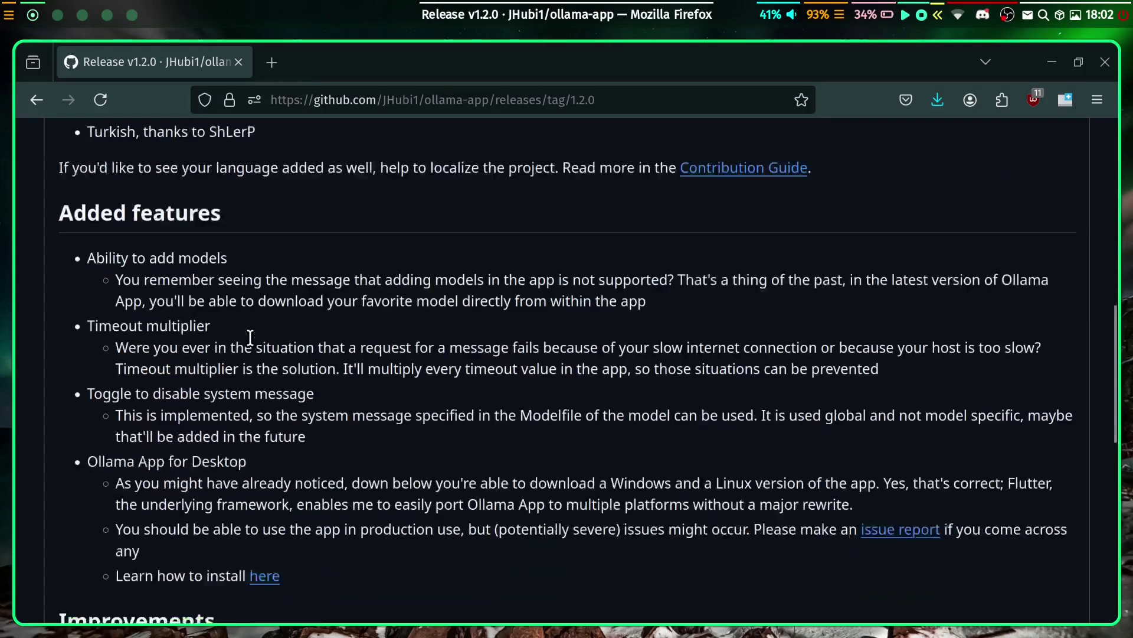
scroll(367, 361, down, 2)
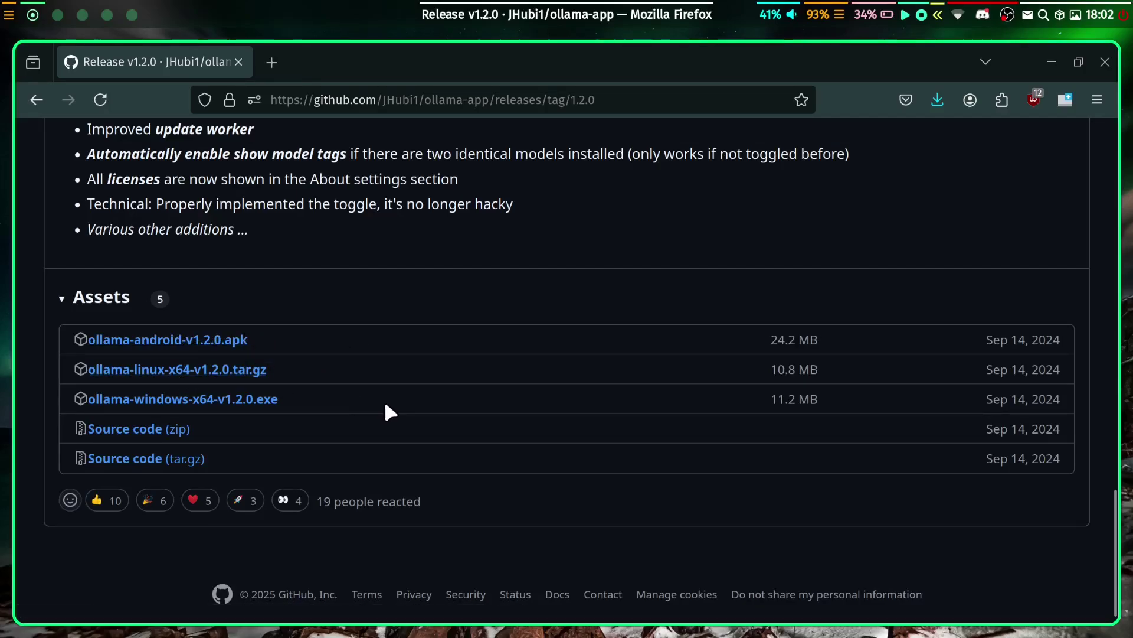
Switch to the file manager and open the ollamalinux folder inside Downloads.
key(super+4)
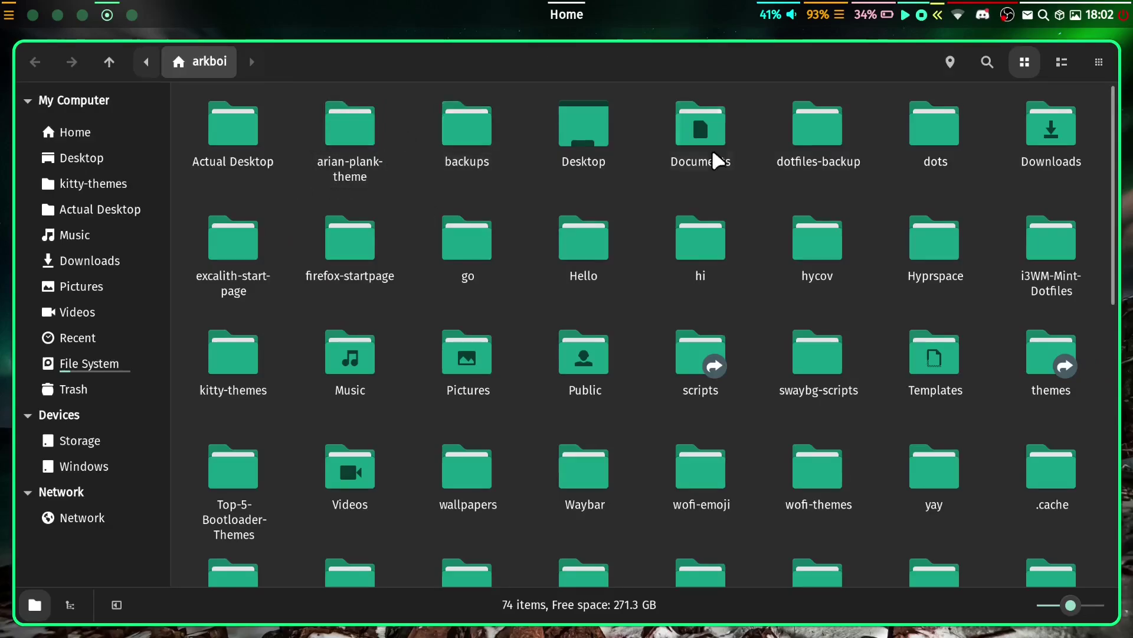
click(104, 260)
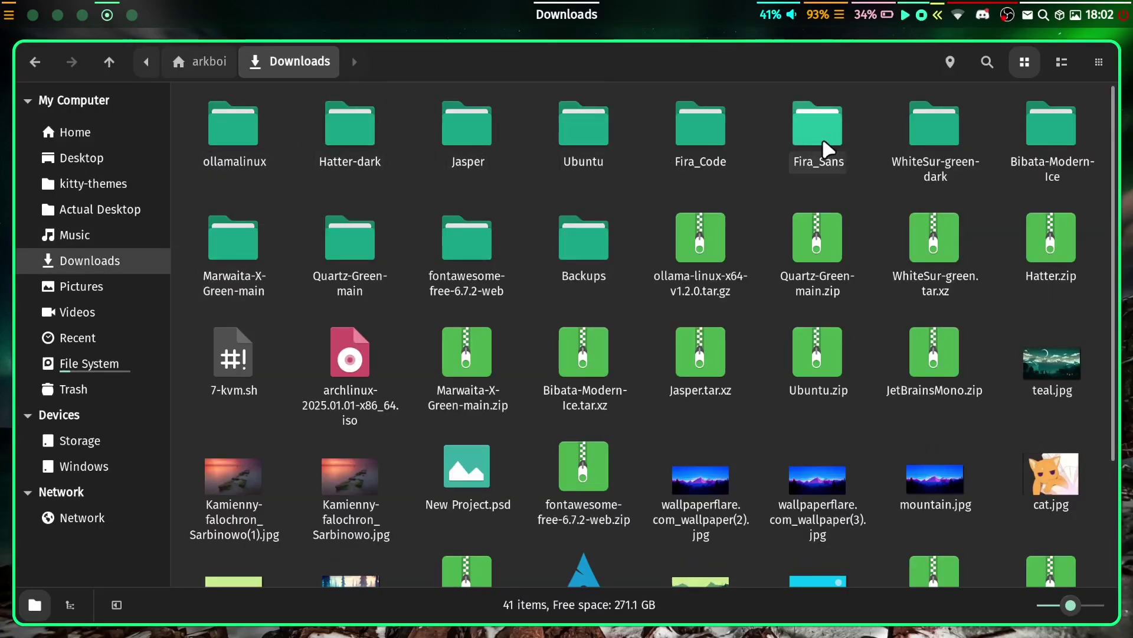
double_click(266, 137)
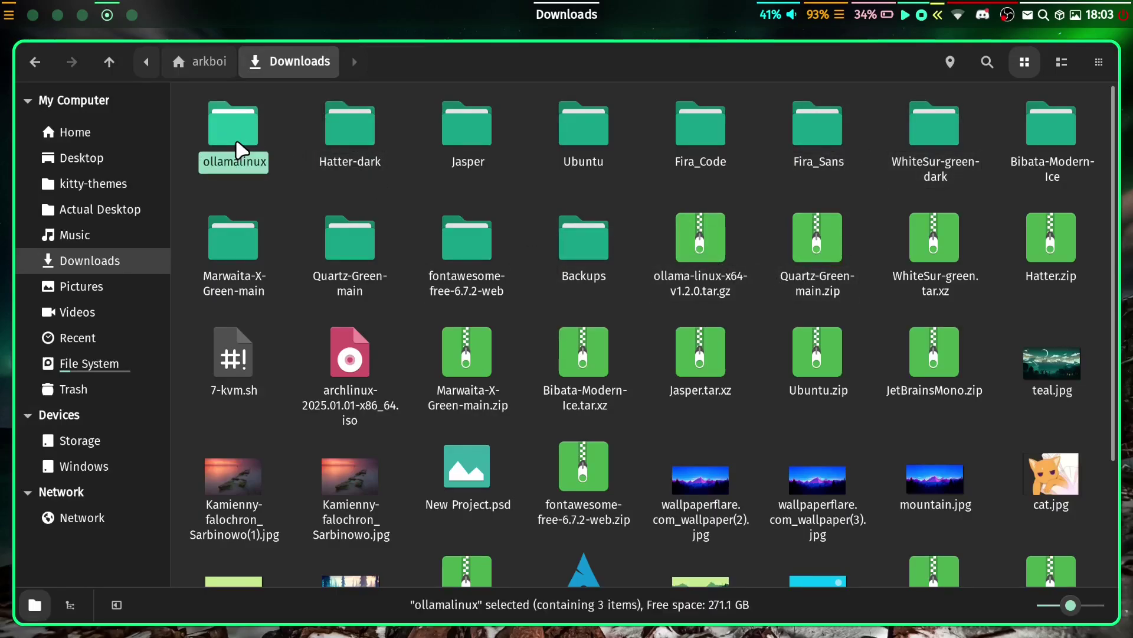
drag(683, 405, 406, 332)
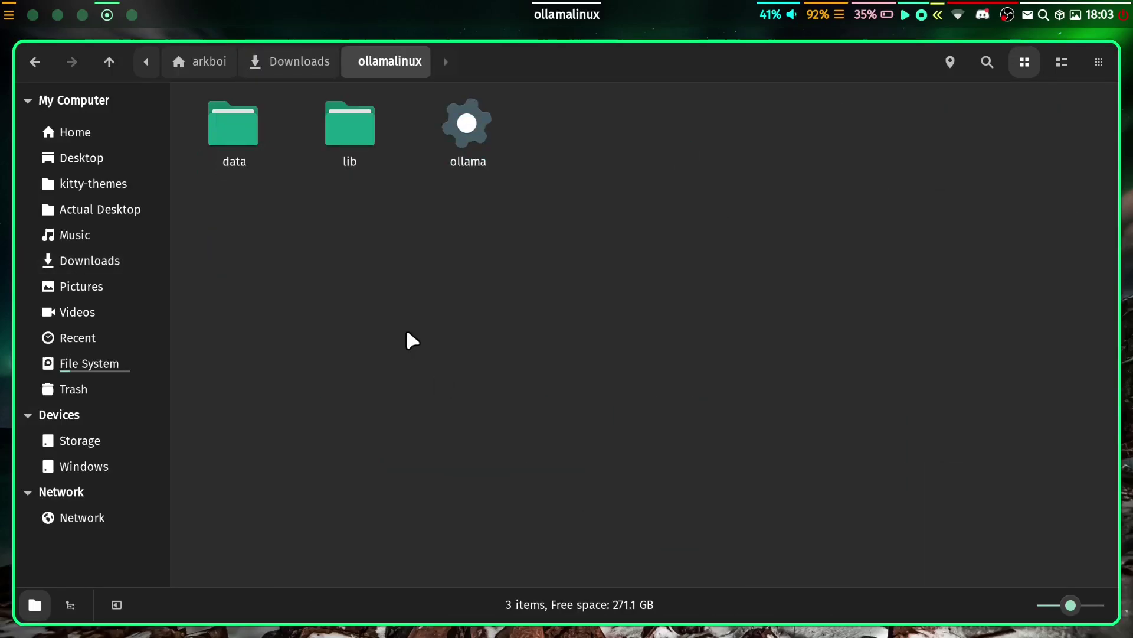
drag(543, 288, 412, 343)
Launch the ollama executable from the ollamalinux folder and close the file manager window.
click(476, 124)
double_click(476, 121)
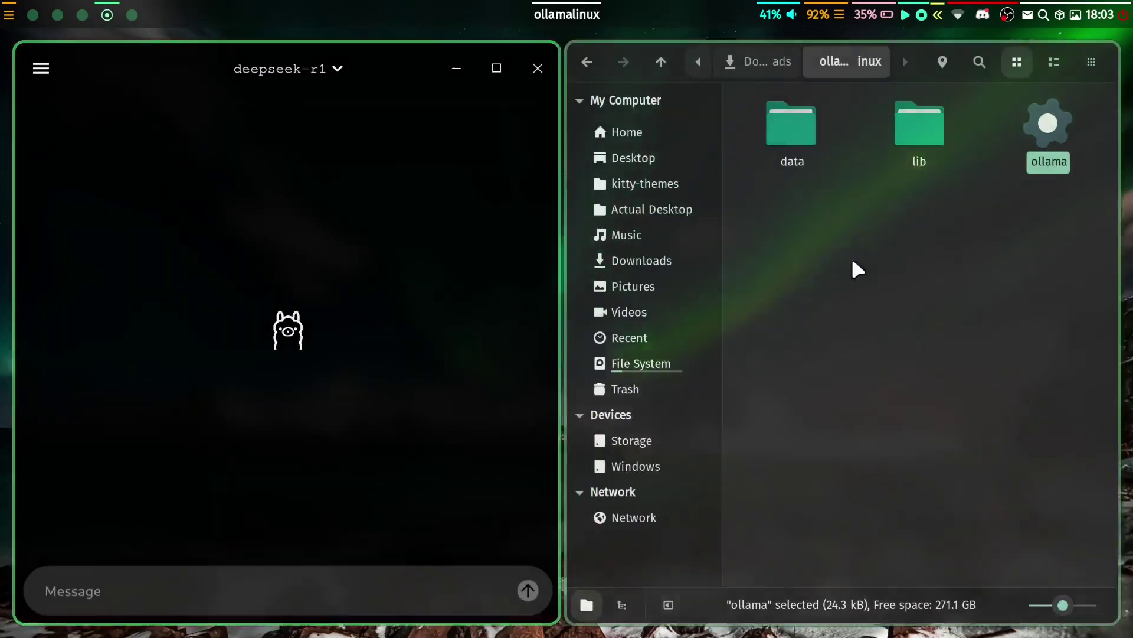
click(1039, 266)
key(super+q)
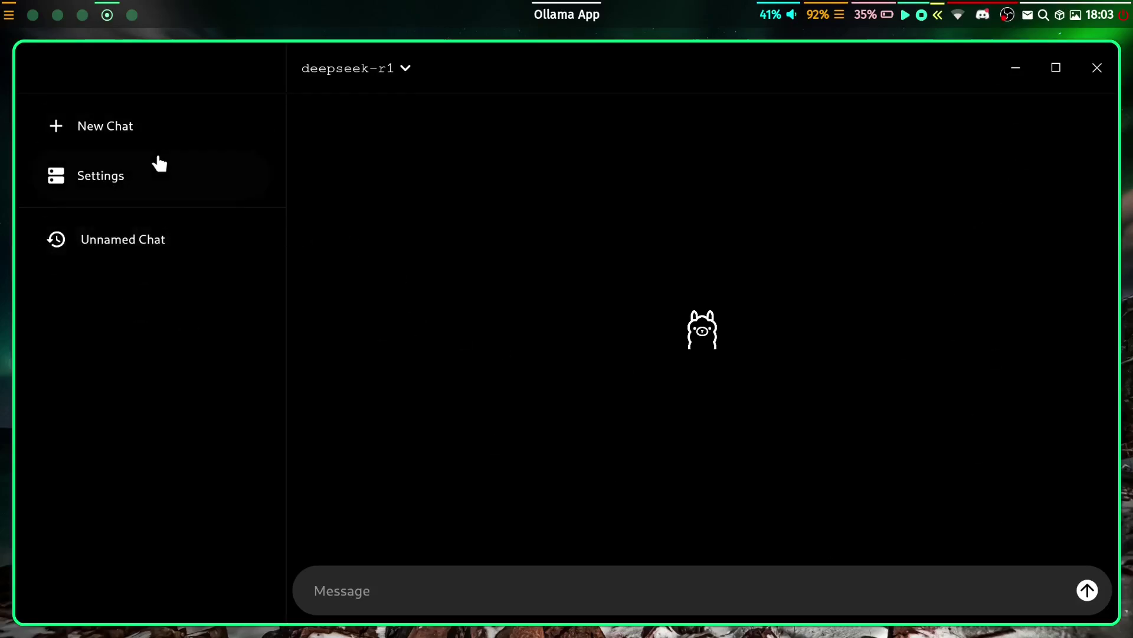
Try the Light theme in the Interface settings, switch back to Dark, and return to the chat screen.
click(160, 167)
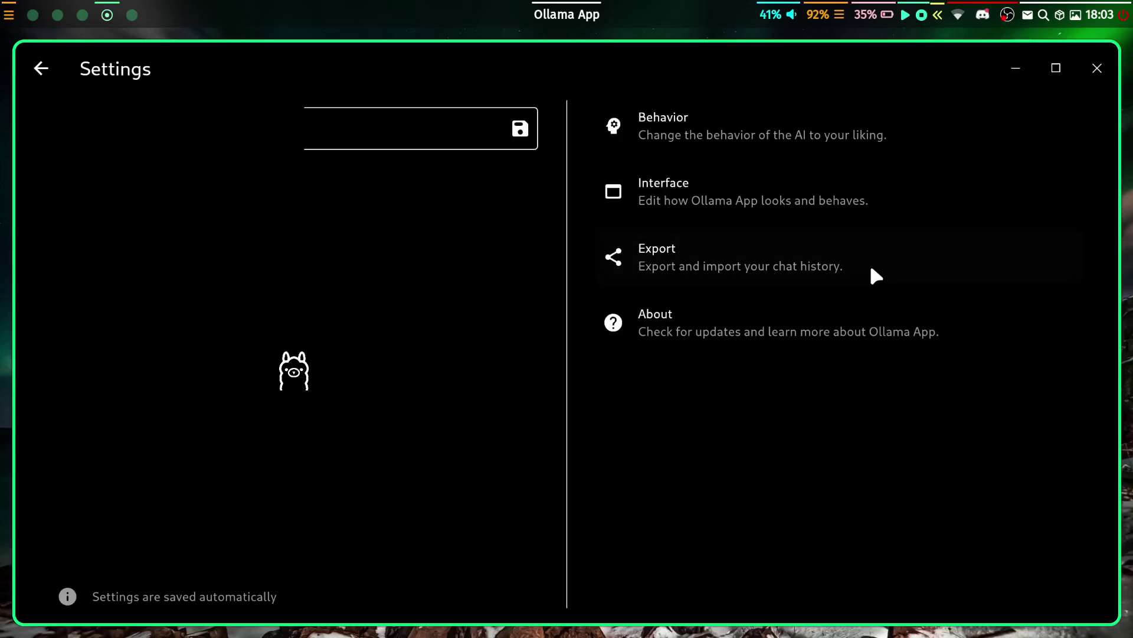
click(753, 184)
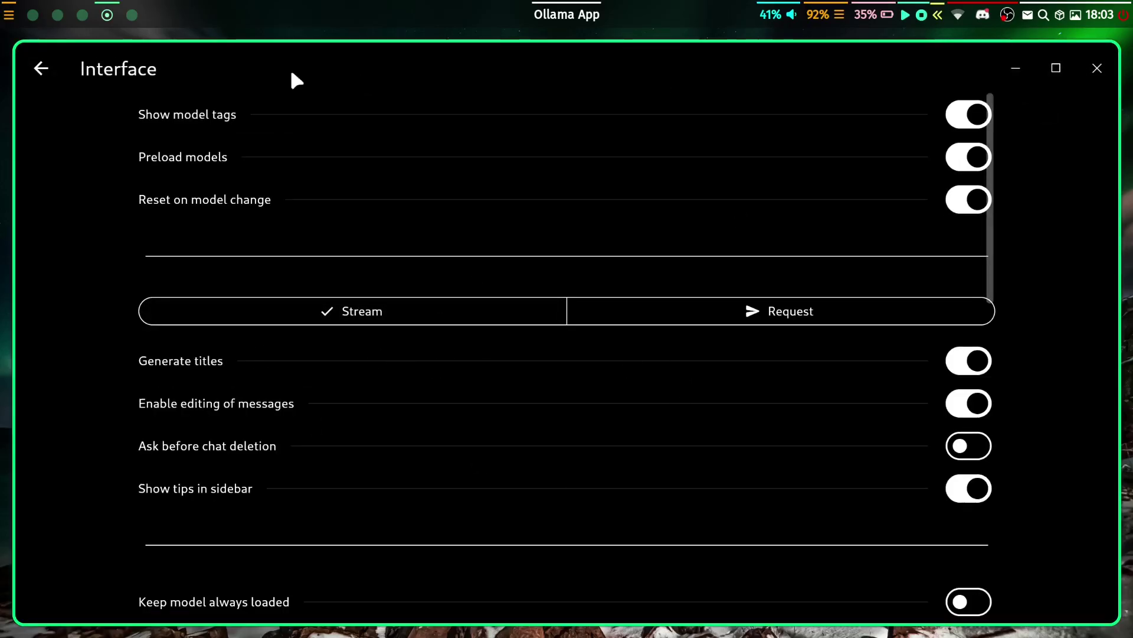
scroll(316, 404, down, 10)
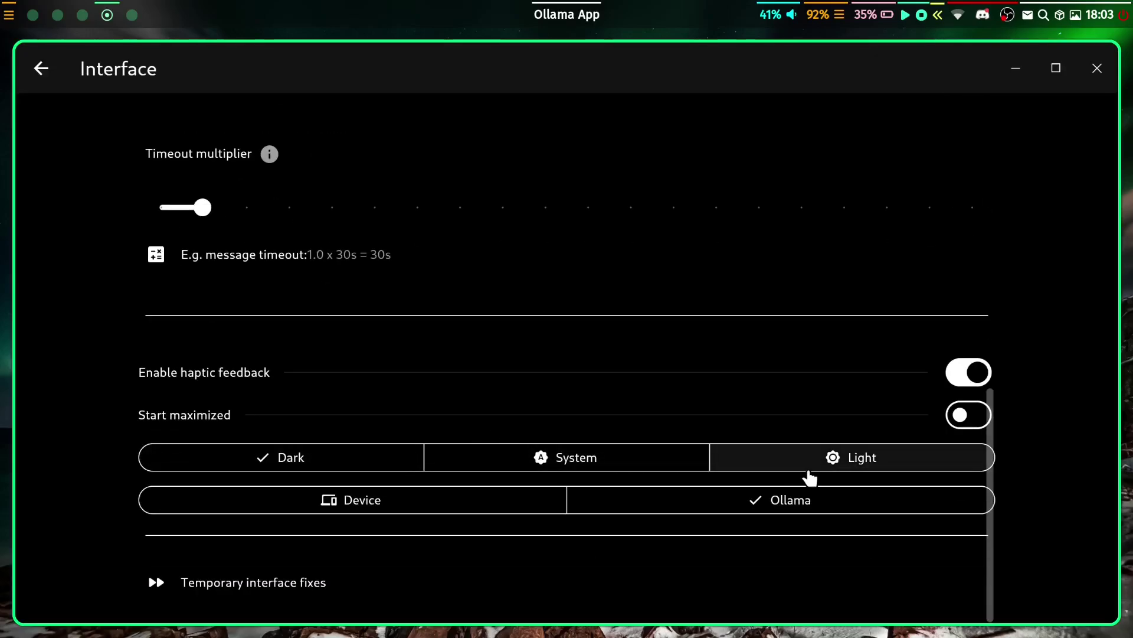
click(812, 466)
click(356, 474)
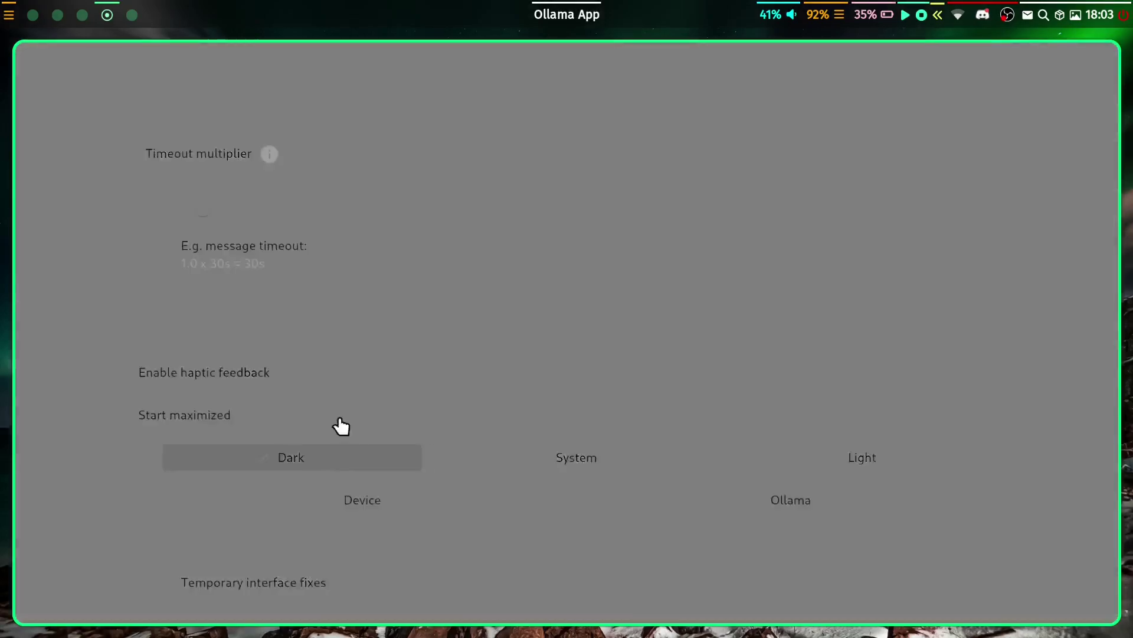
click(39, 68)
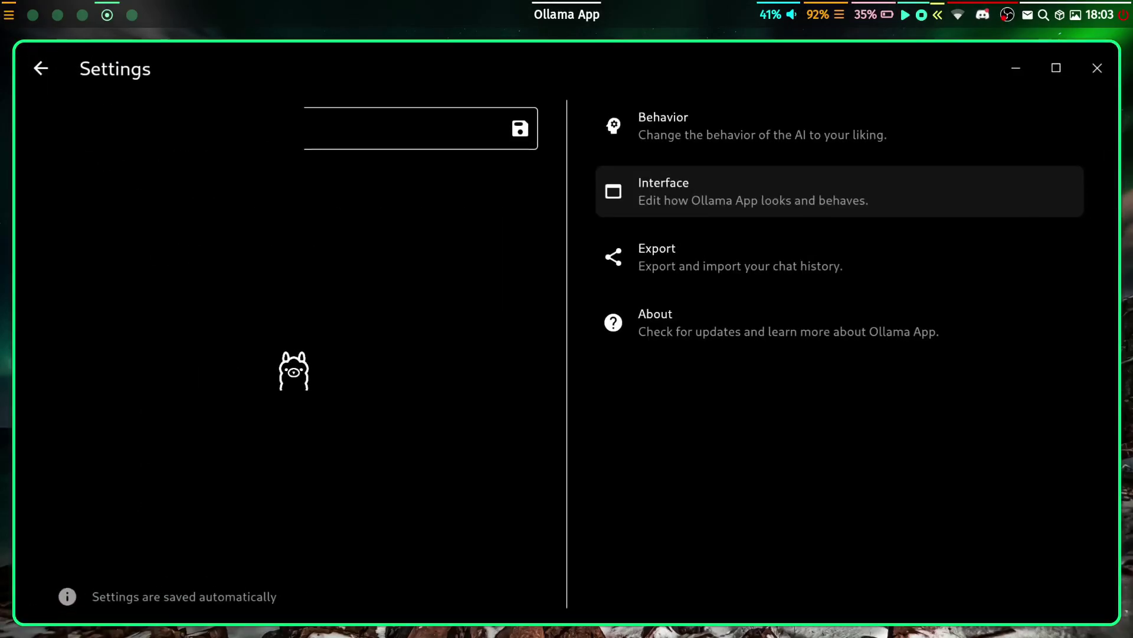
click(41, 68)
click(128, 178)
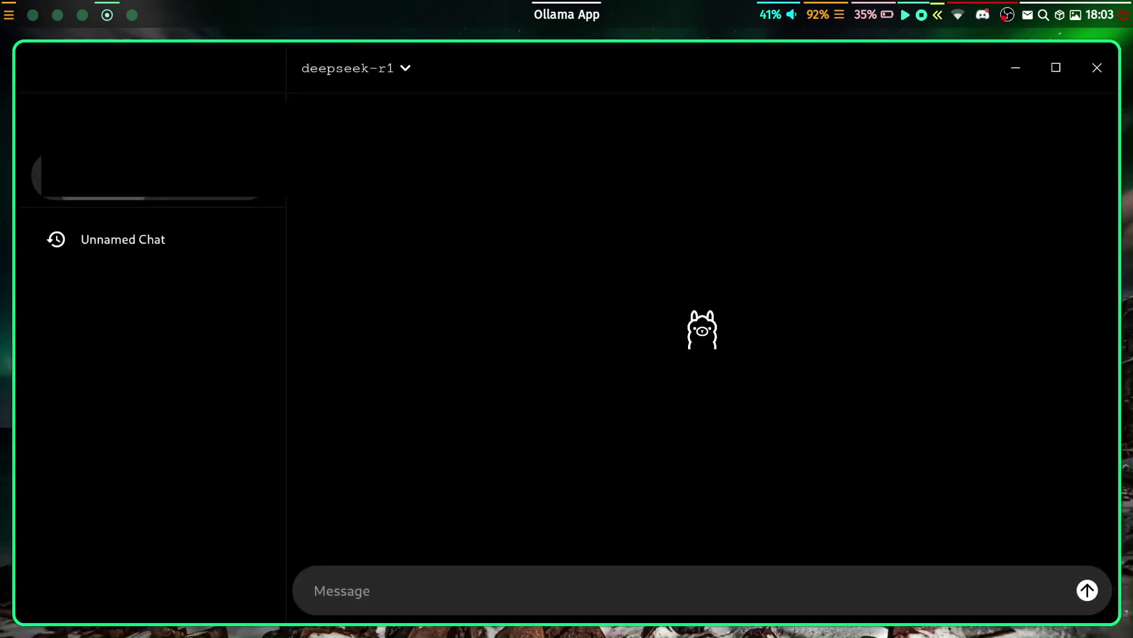
click(39, 68)
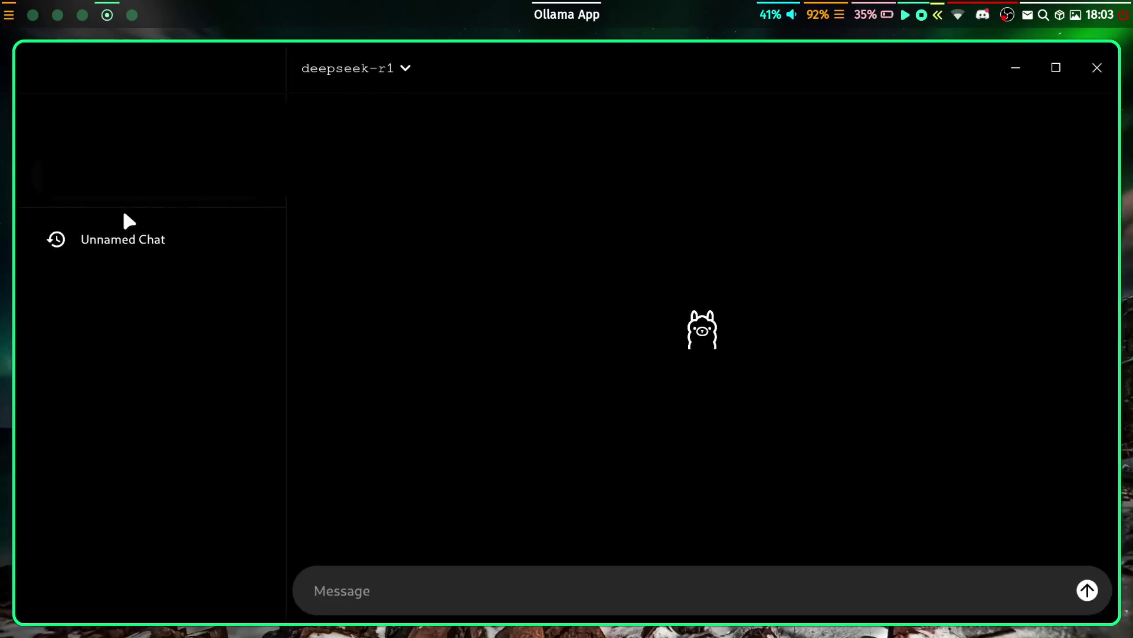
Start a new chat and open the list of available models.
click(186, 252)
click(142, 138)
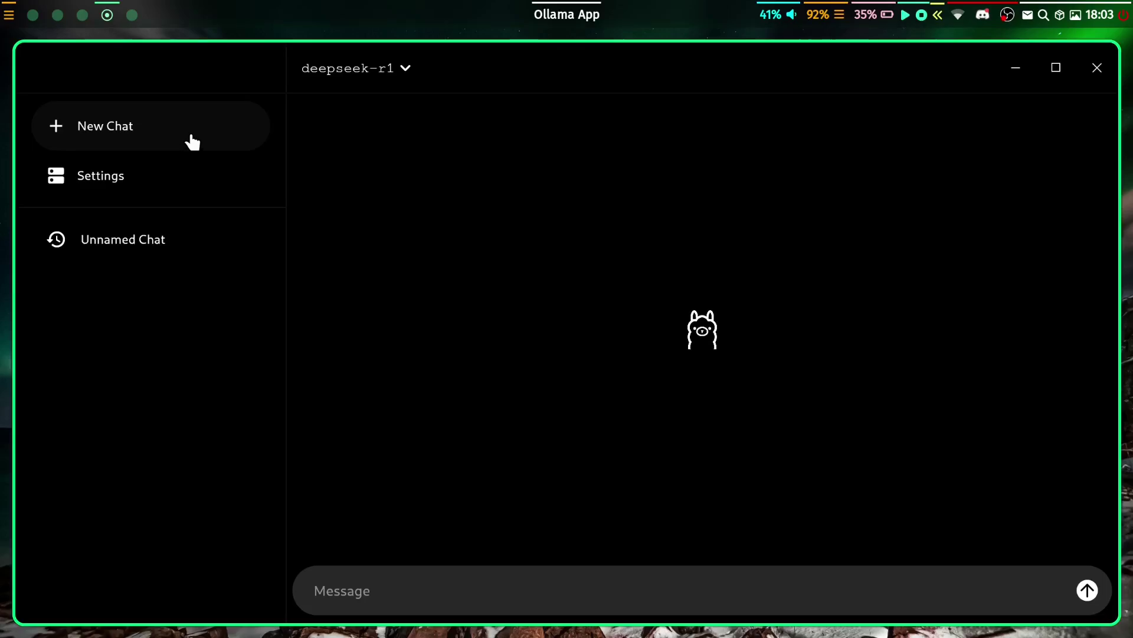
click(348, 68)
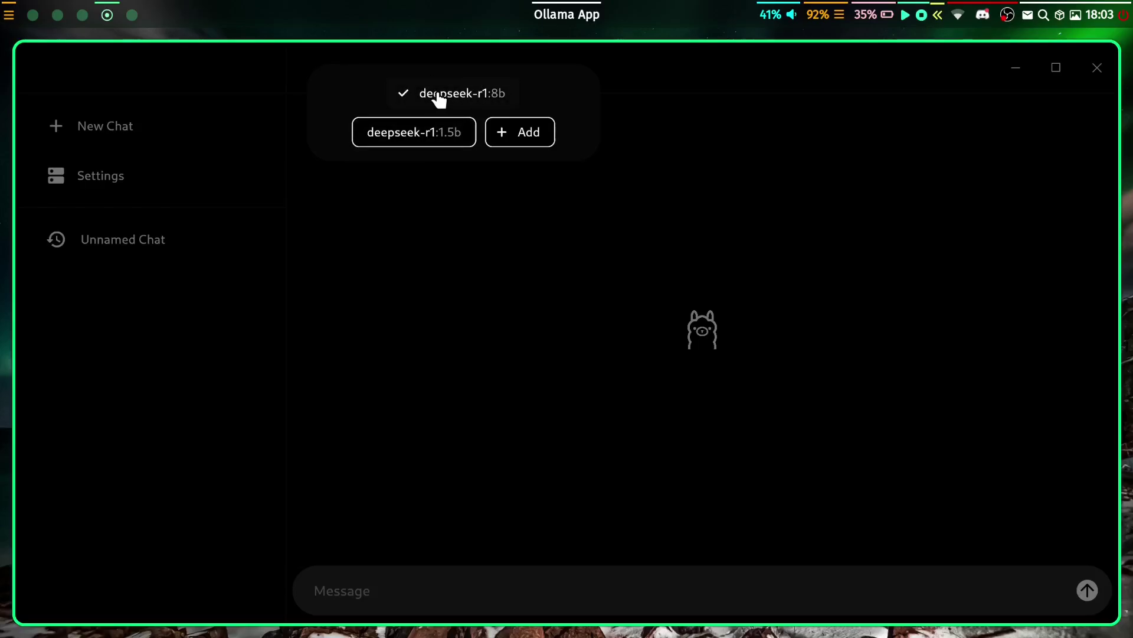
Switch to the terminal and exit the running deepseek-r1:8b session.
key(super+2)
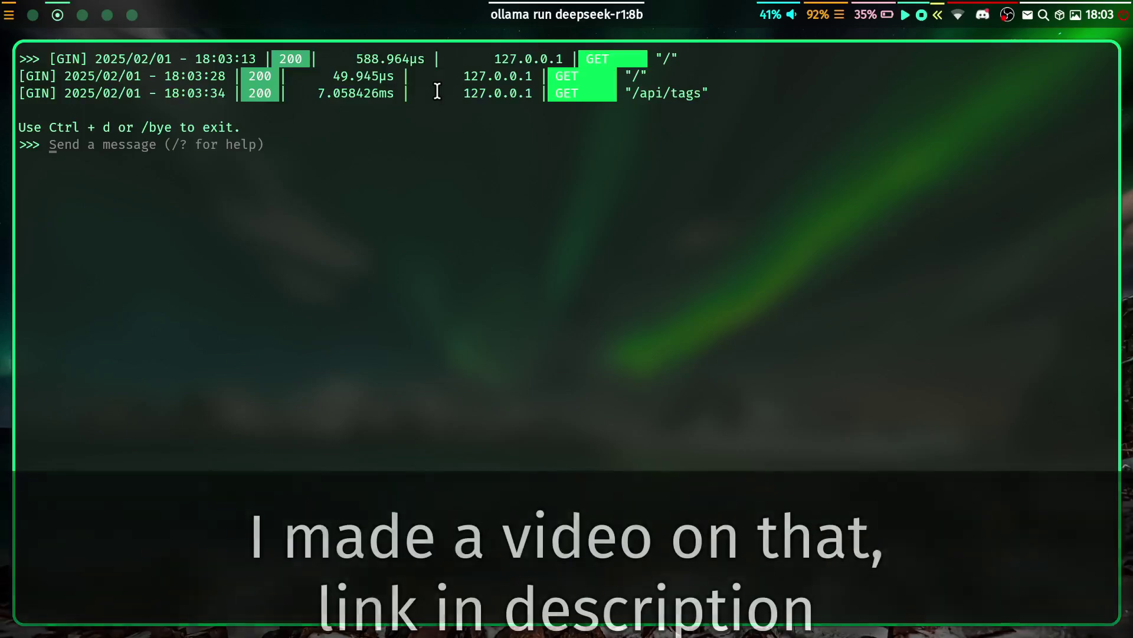
key(ctrl+d)
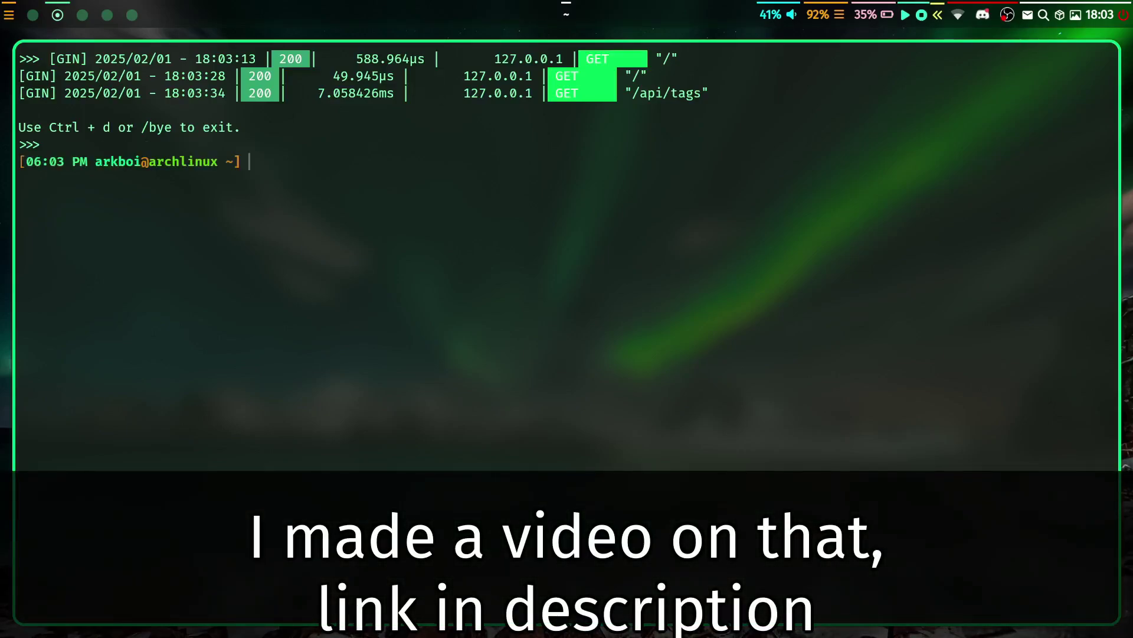
text(ollama run deeps)
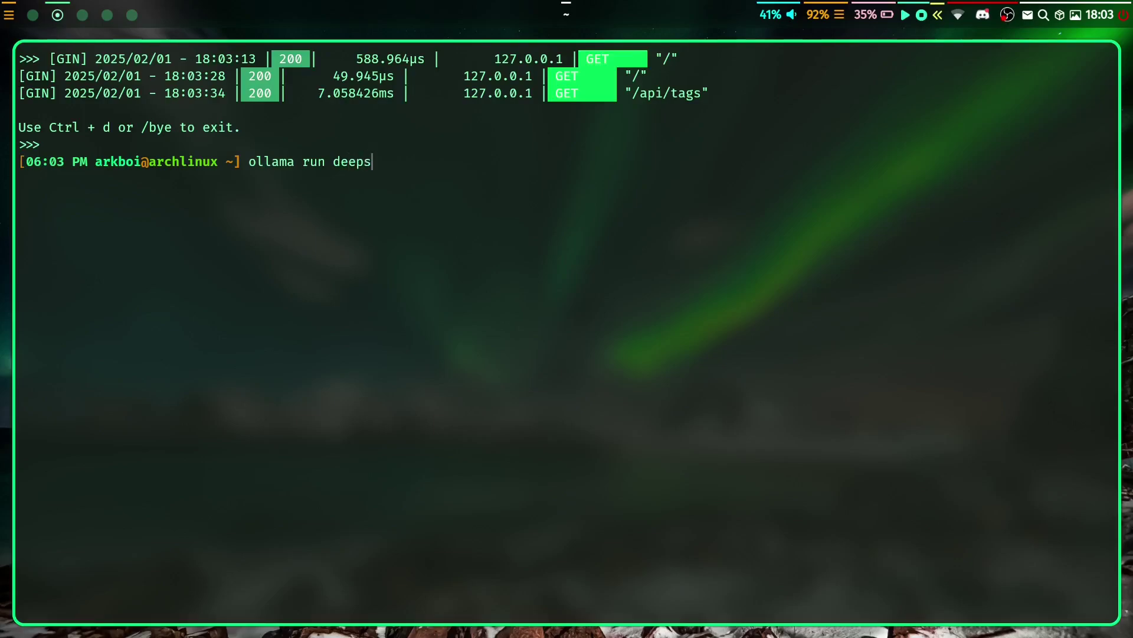
text(eek-r1)
text(:8b)
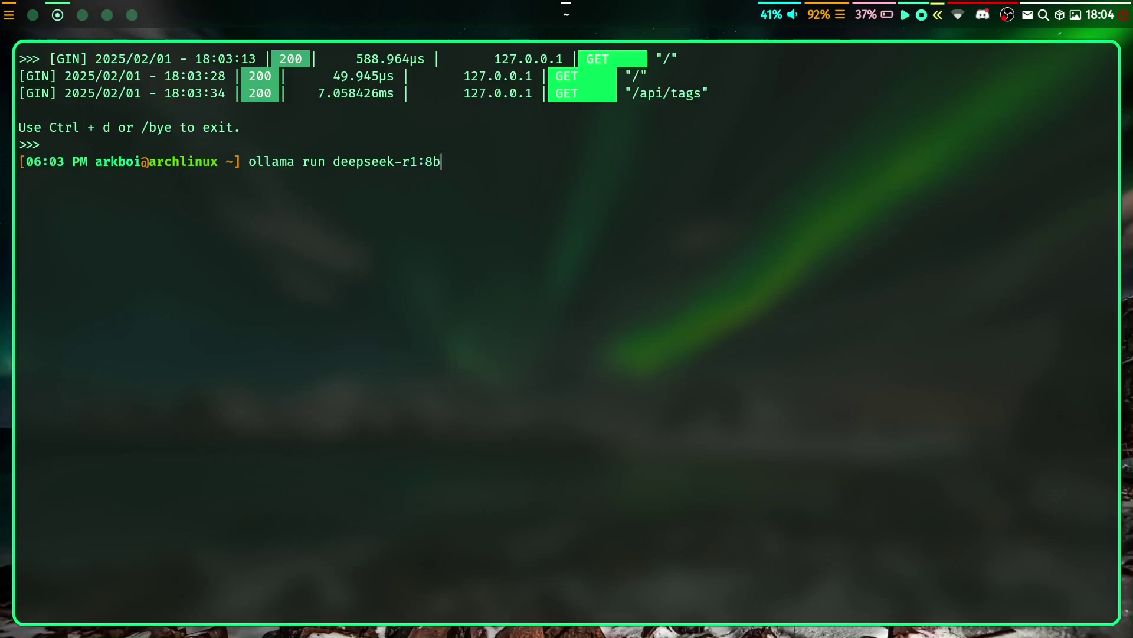
key(ctrl+u)
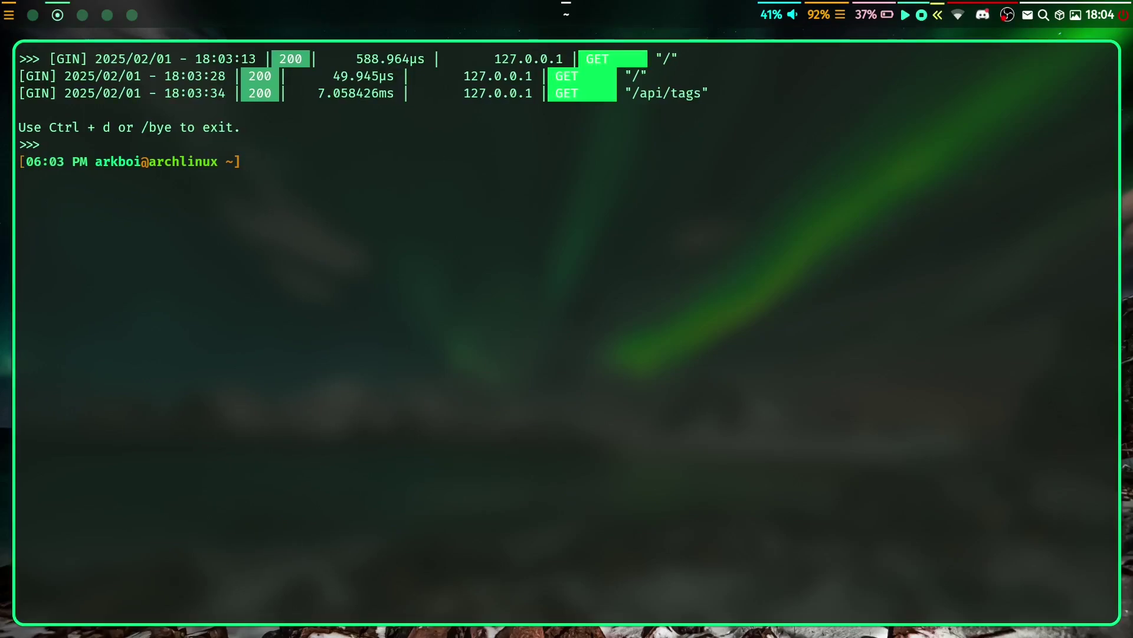
Return to Ollama App, dismiss the model list, and send the message "Hey how are you".
key(super+4)
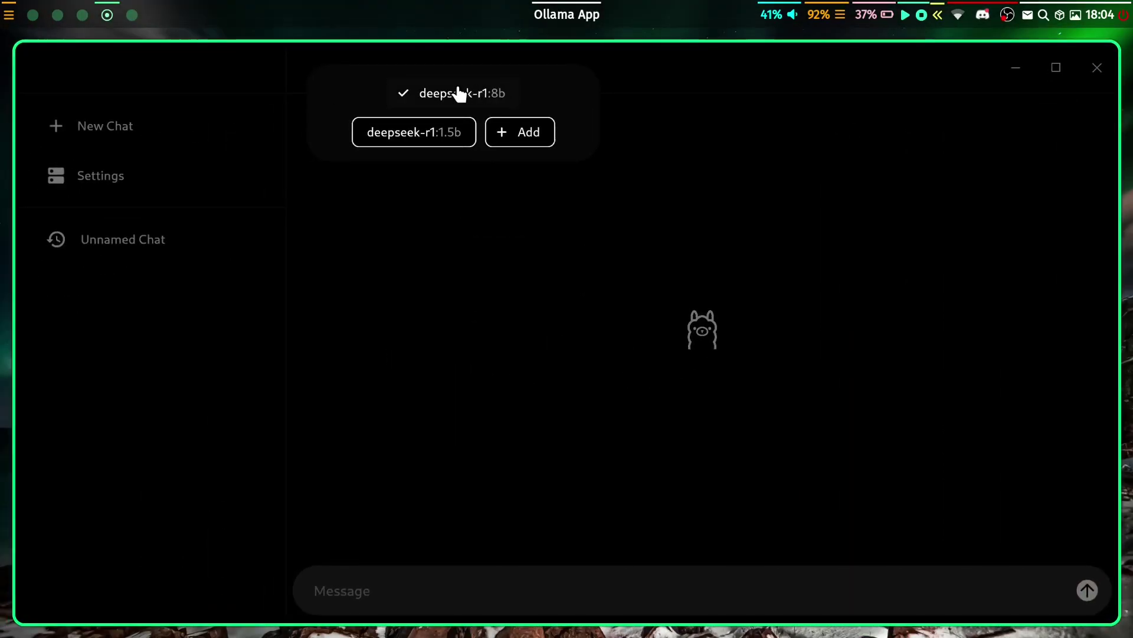
click(343, 328)
click(448, 578)
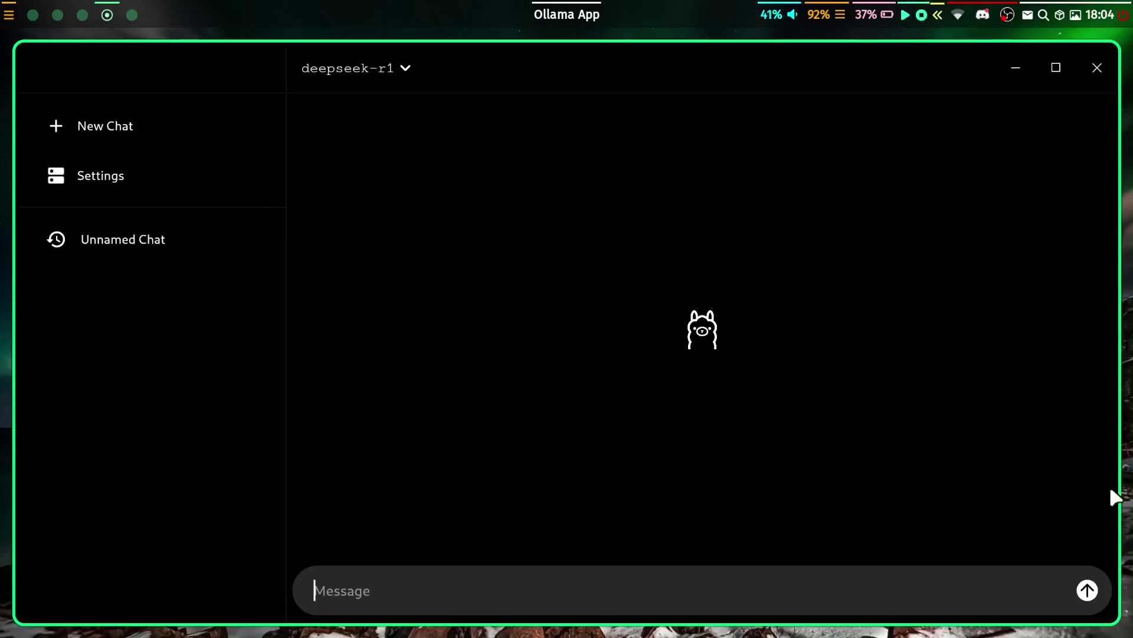
key(super)
key(Escape)
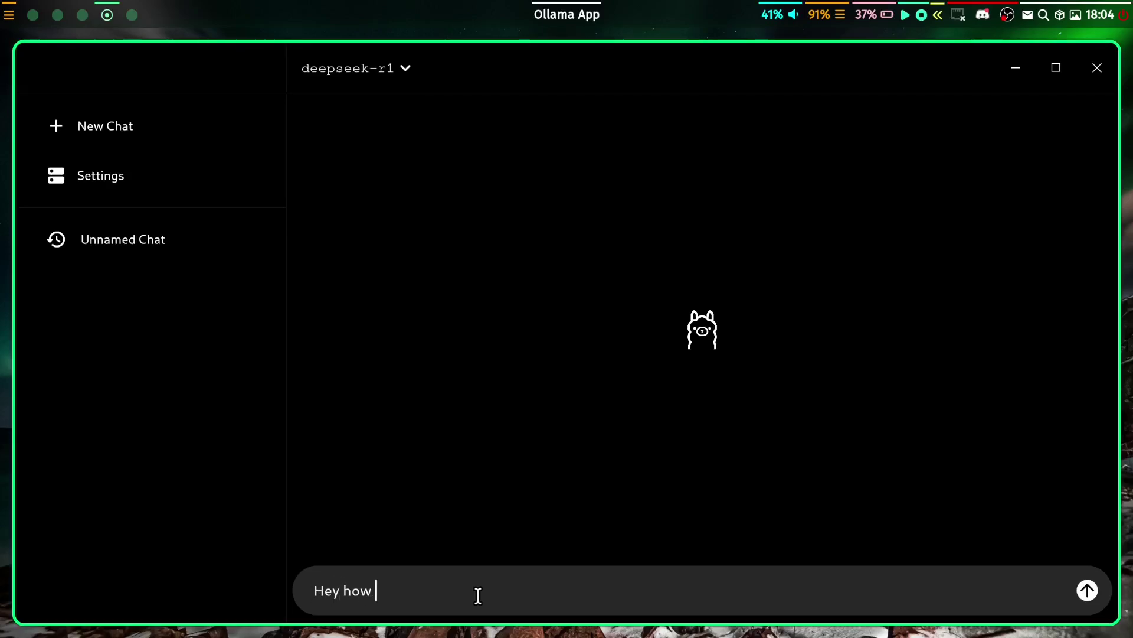
key(Return)
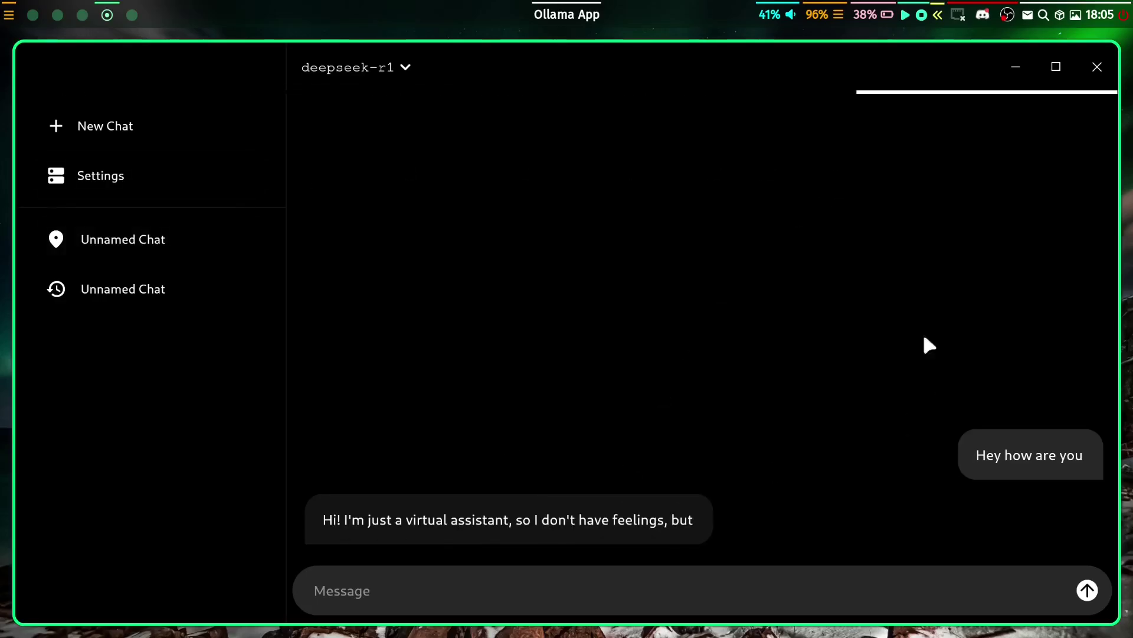
Switch to Firefox to view the beginning of the v1.2.0 release page, and return to Ollama App.
drag(923, 344, 796, 405)
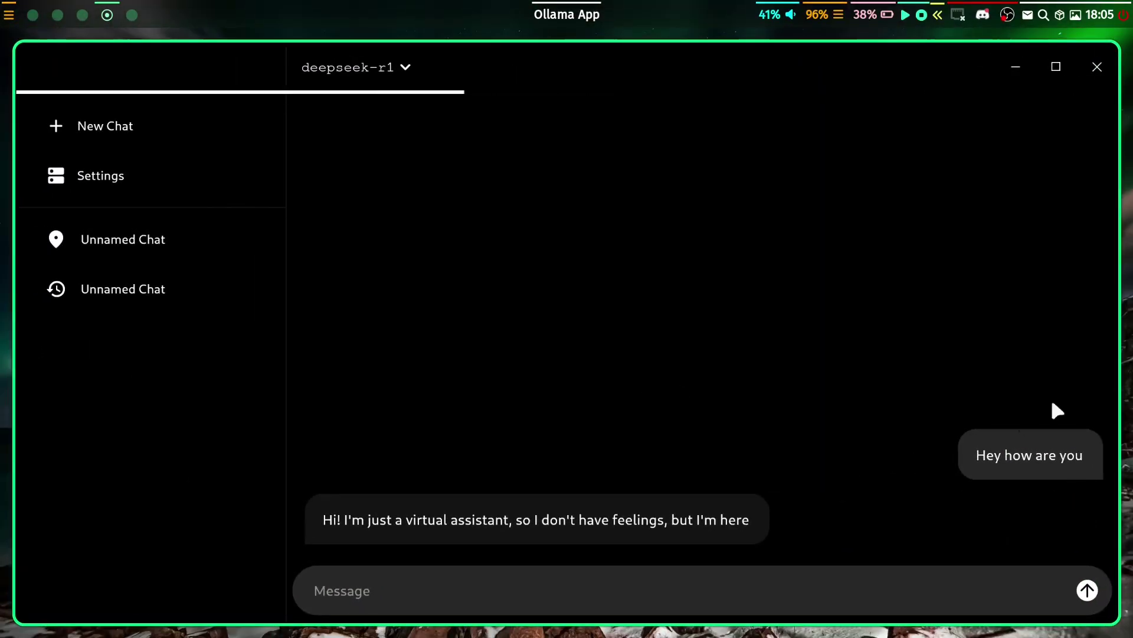
key(super+1)
scroll(549, 357, up, 15)
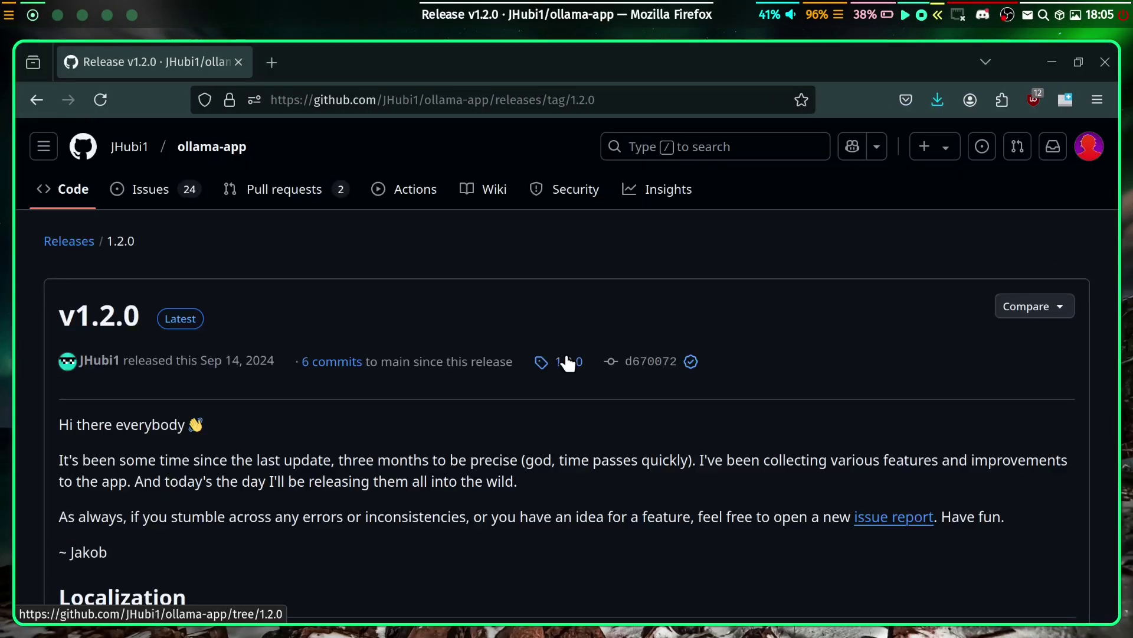
key(super+4)
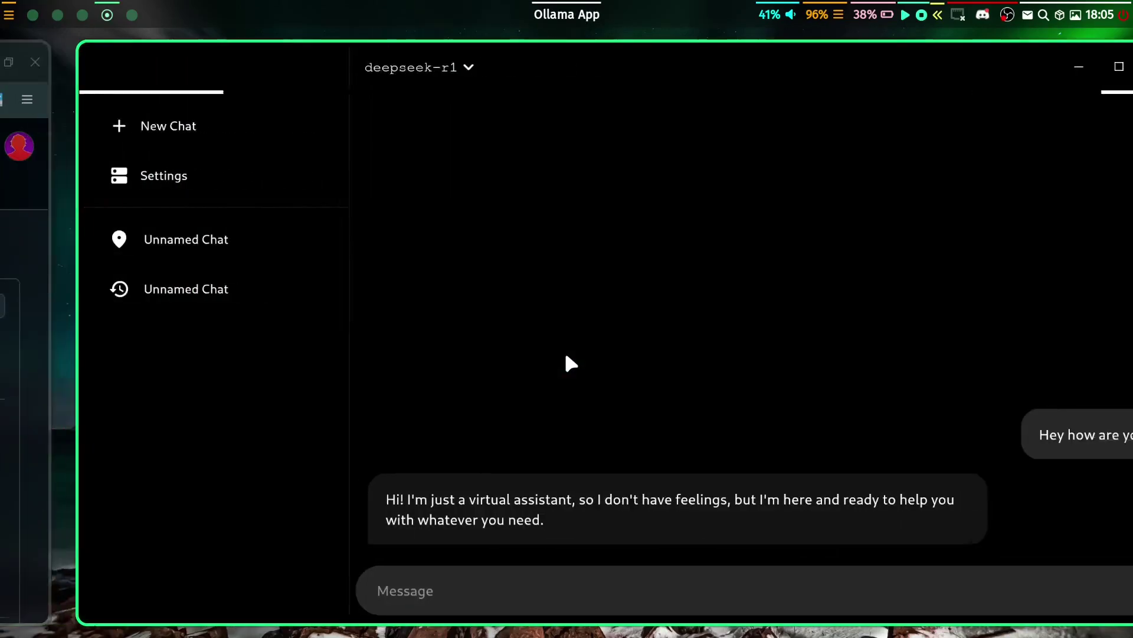
drag(597, 450, 681, 559)
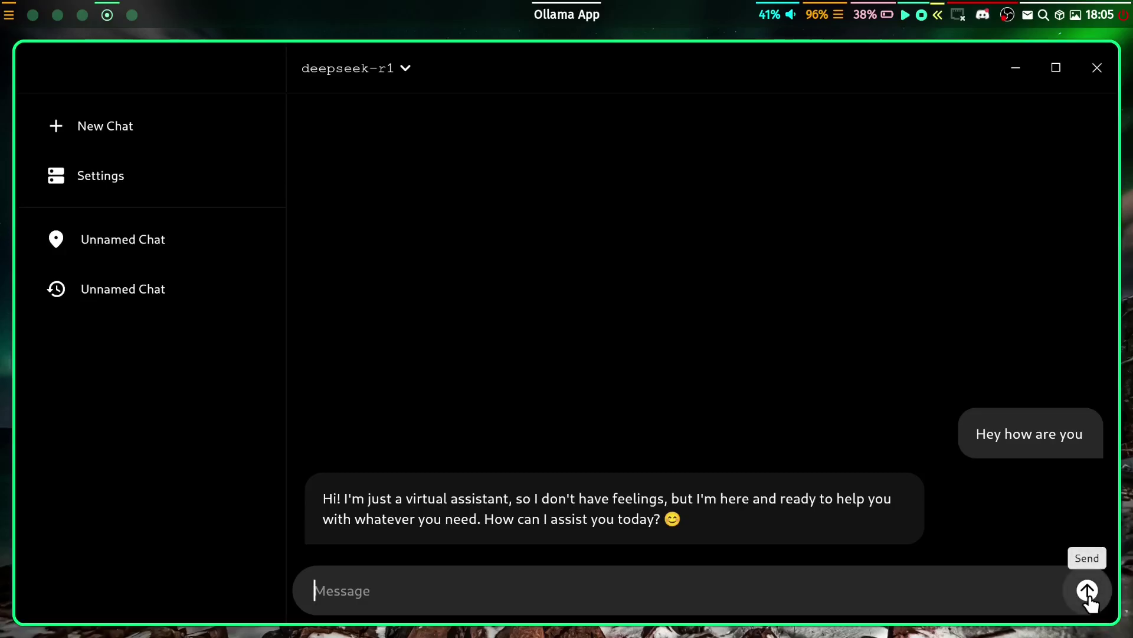
Look through the Interface settings down to the theme options and return to the chat.
click(127, 176)
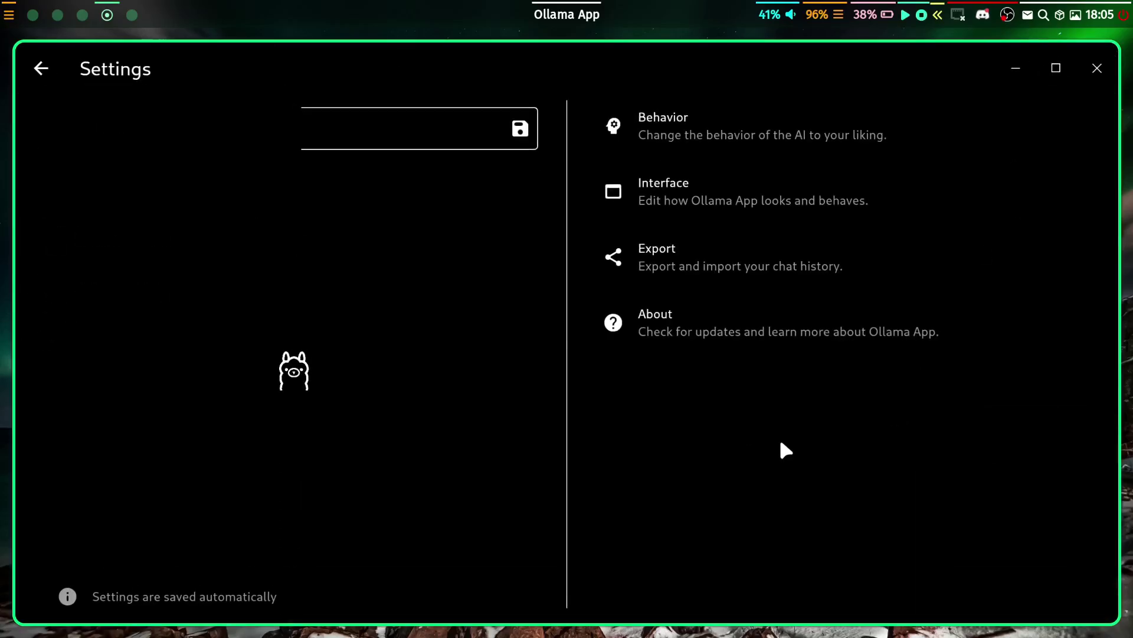
click(770, 211)
scroll(394, 352, down, 10)
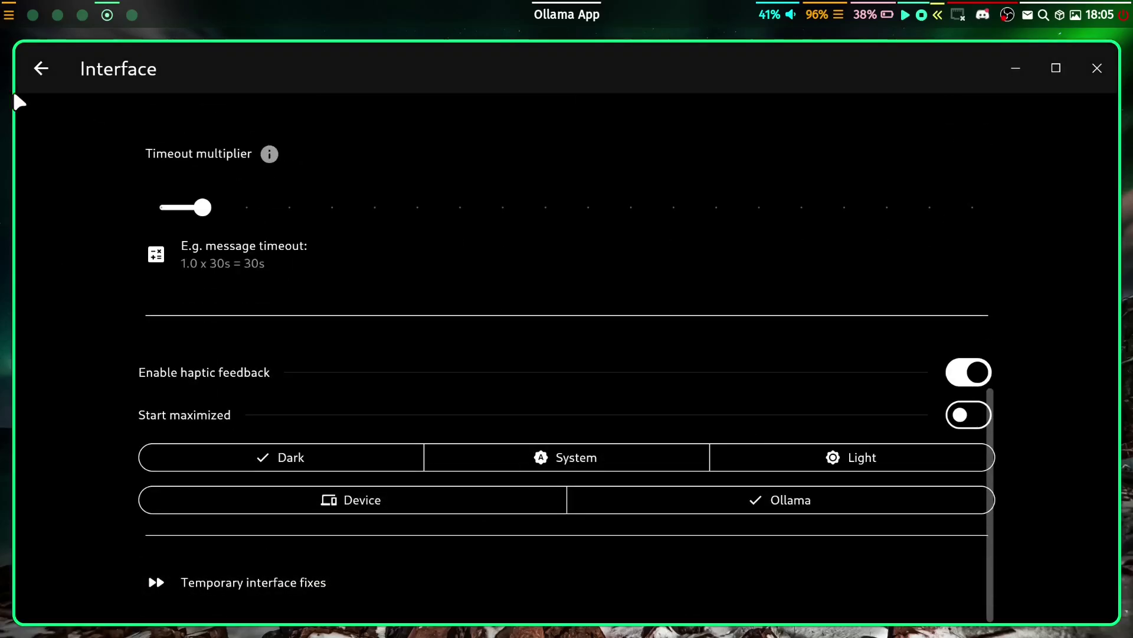
click(41, 69)
click(41, 68)
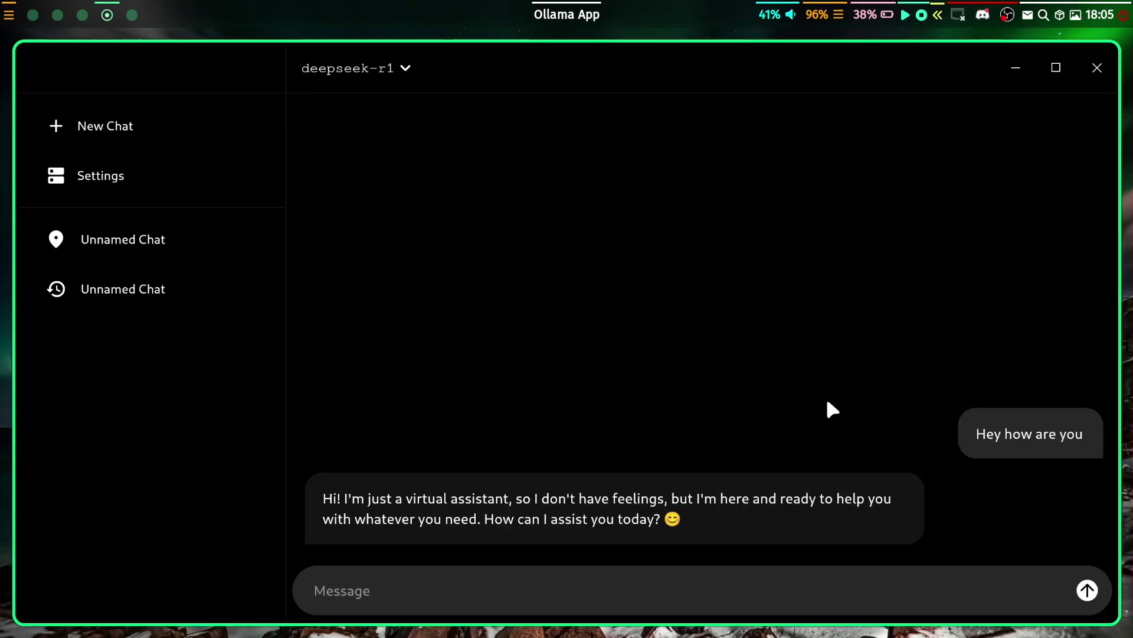
drag(837, 391, 602, 358)
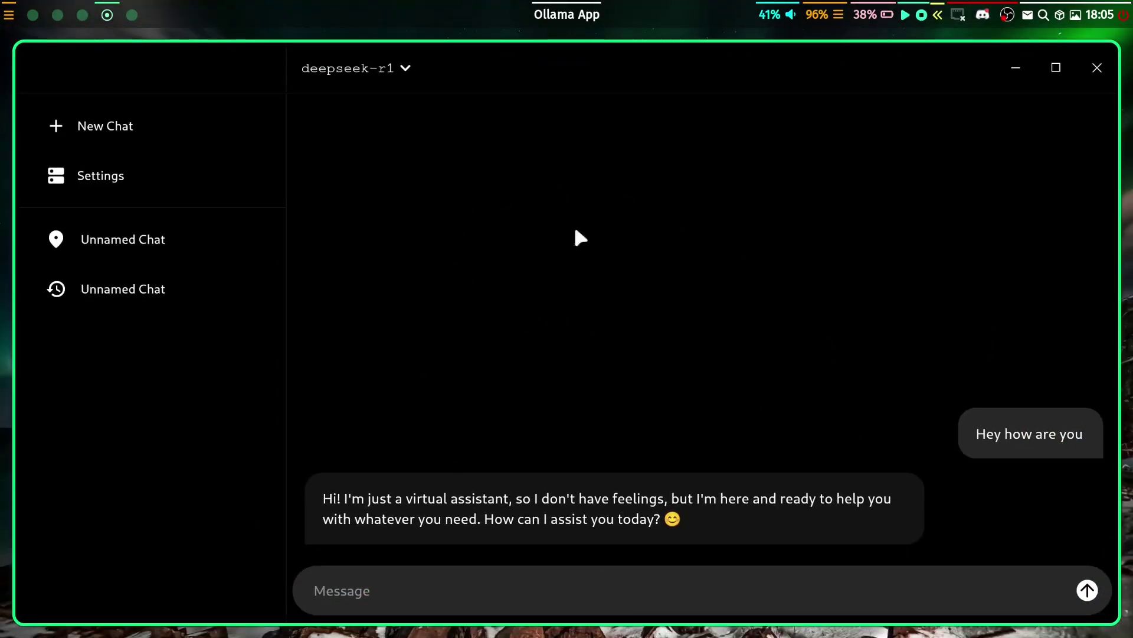